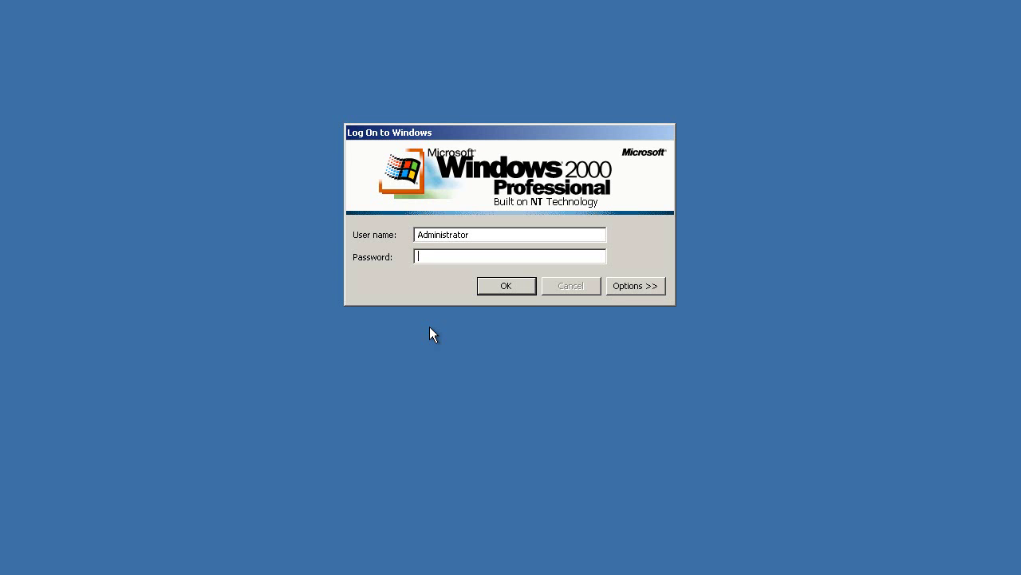
Log on to Windows as Administrator with the account password, and take a brief look at the My Documents folder.
type("*******")
key("Return")
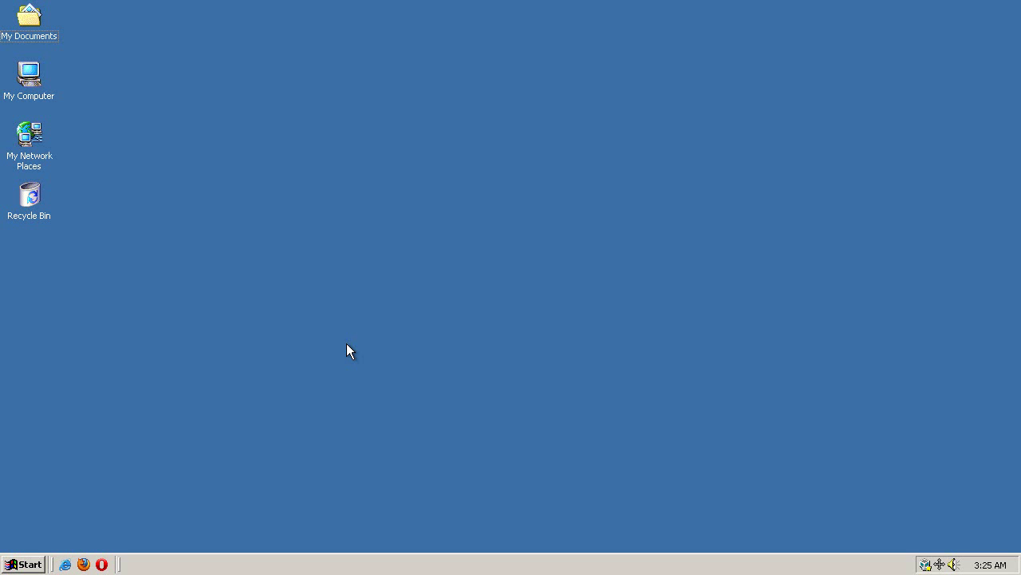
double_click(25, 15)
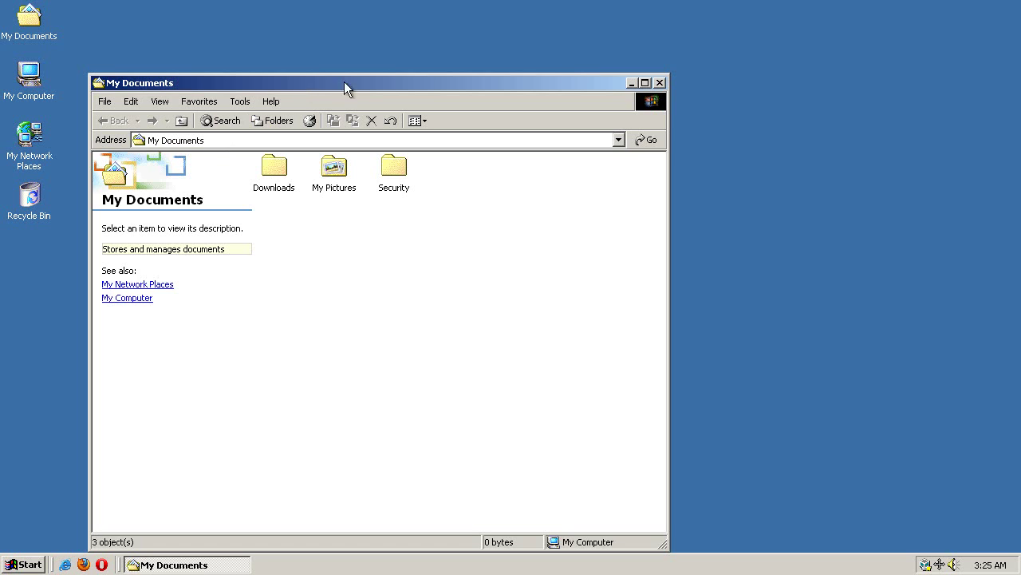
left_click(659, 82)
Open Internet Explorer and view its version information.
left_click(66, 565)
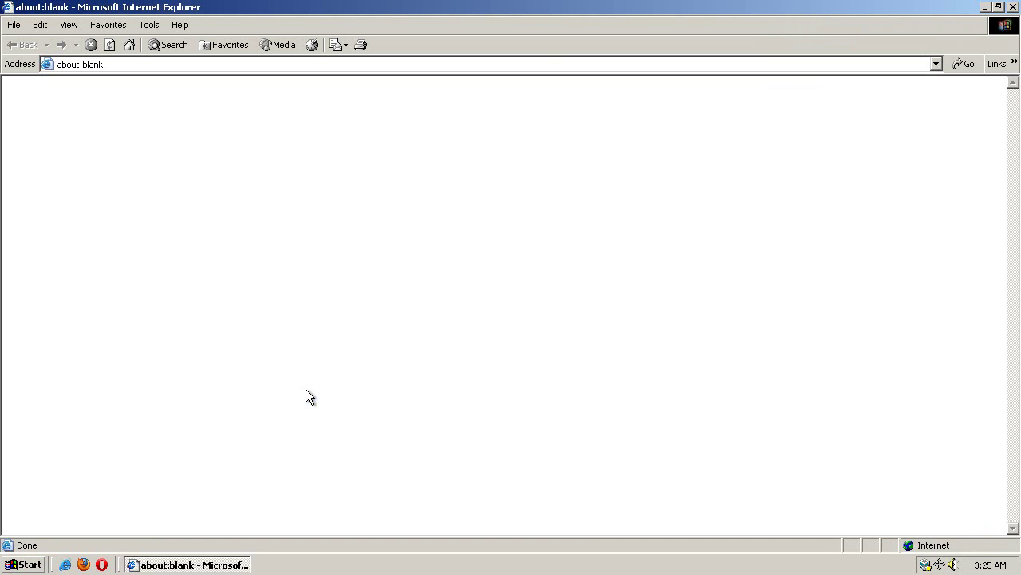
left_click(179, 24)
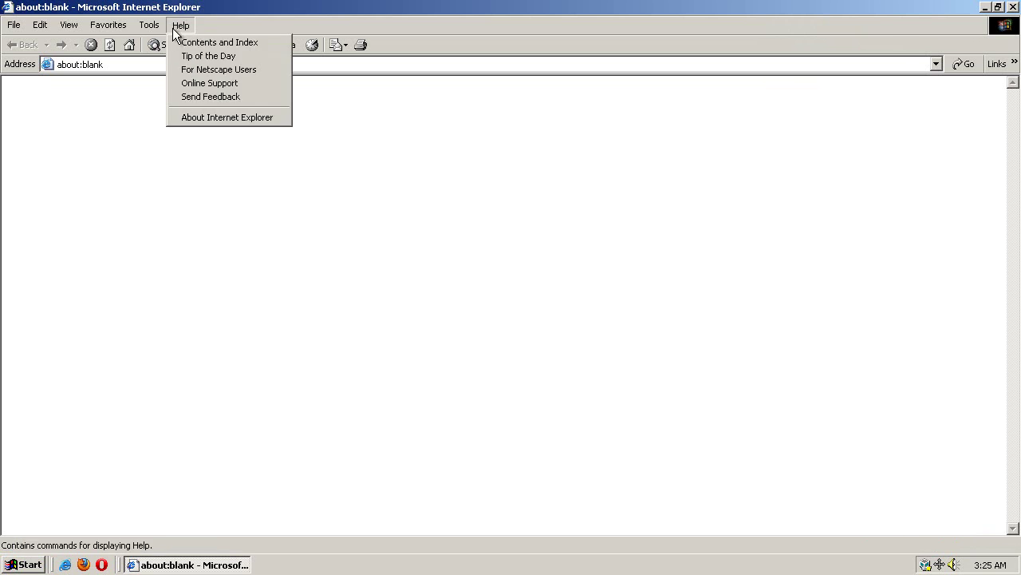
left_click(203, 119)
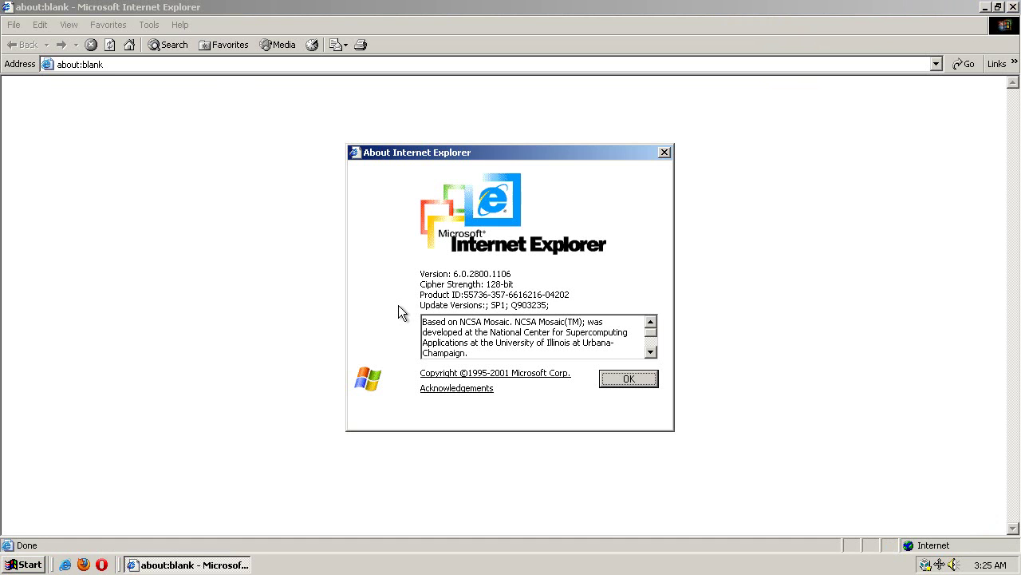
left_click(616, 382)
left_click(239, 63)
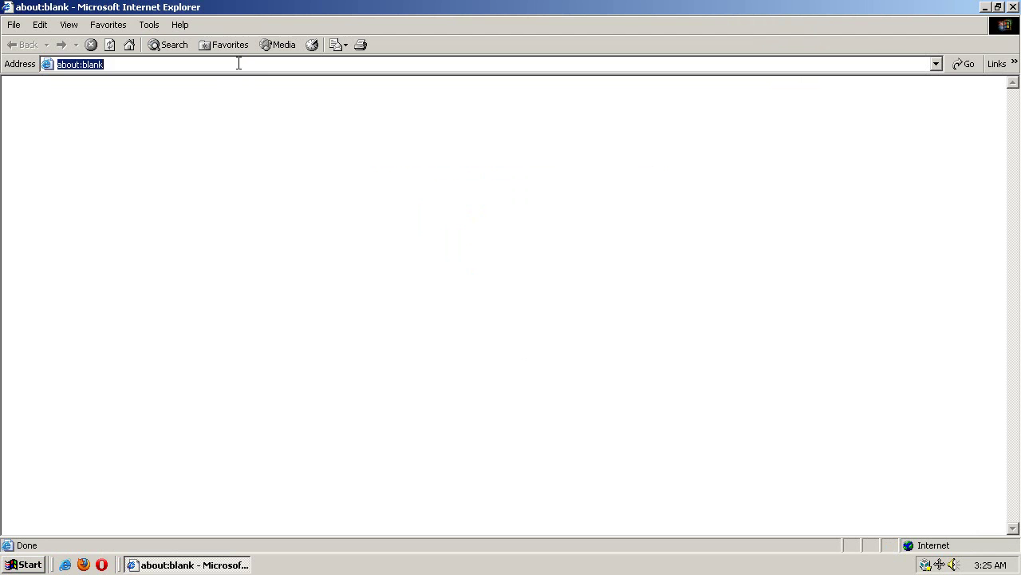
type("www.youtube.com")
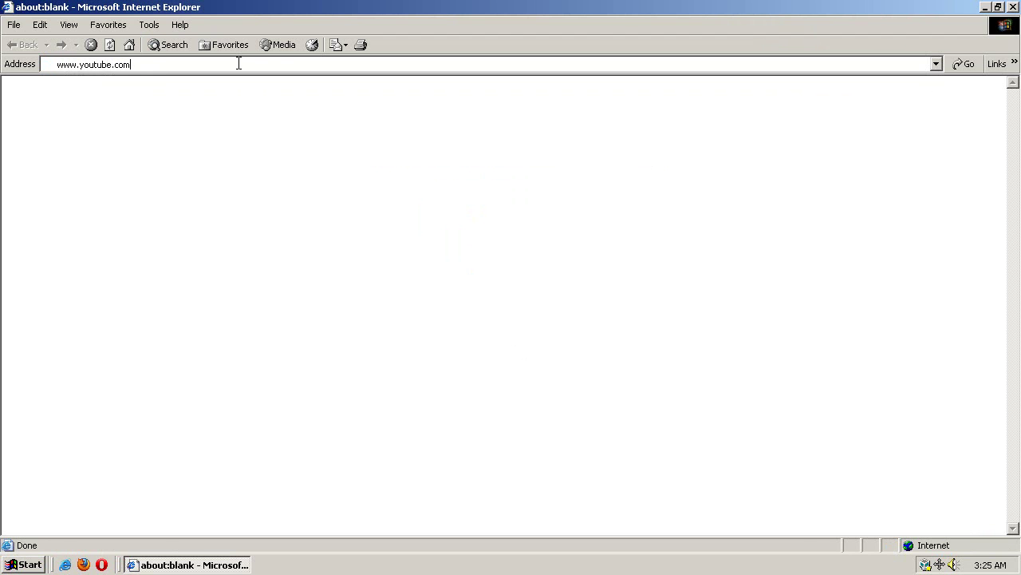
key("Return")
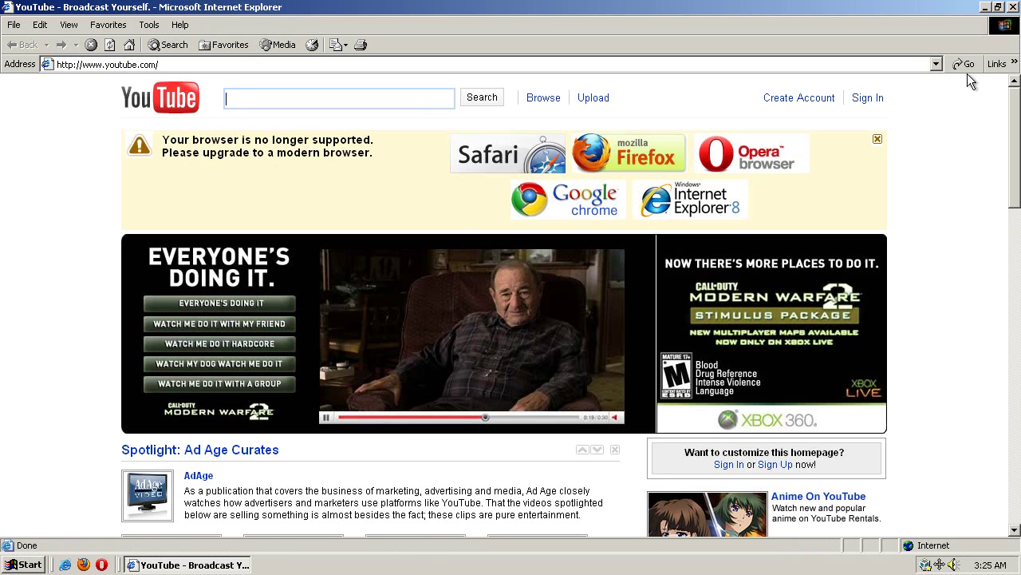
left_click(1014, 7)
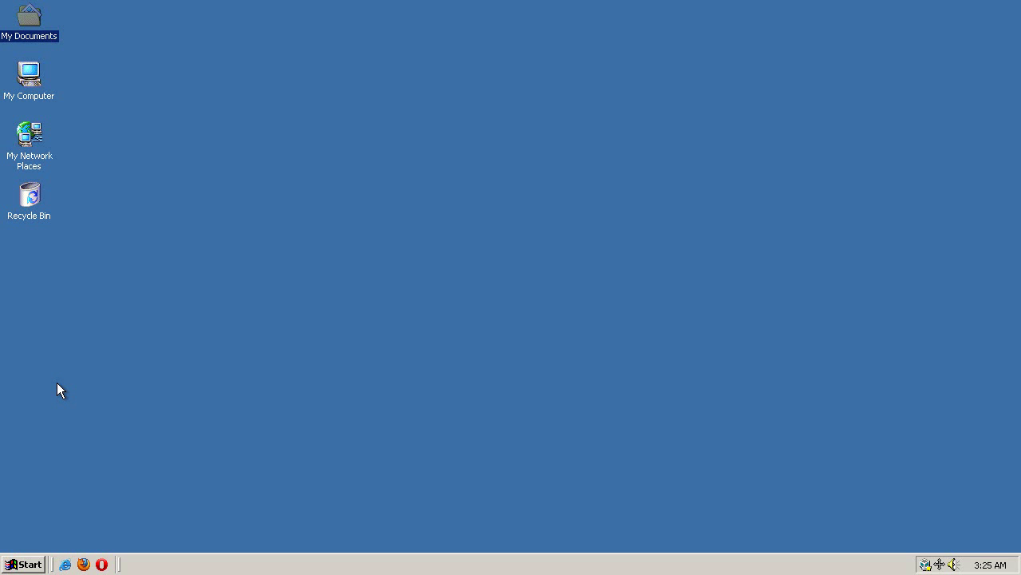
Open Firefox and view its version information.
left_click(79, 566)
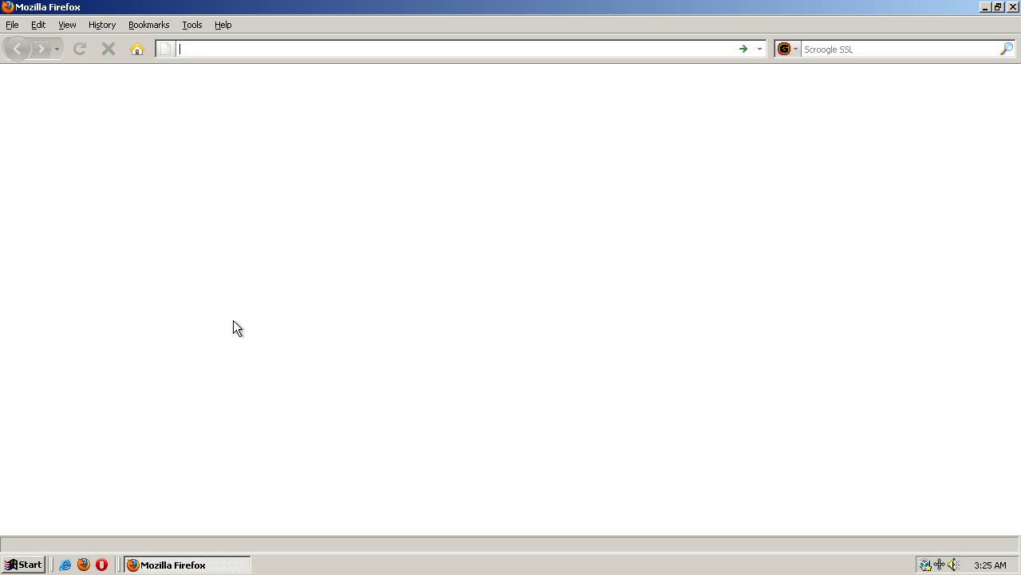
left_click(224, 25)
left_click(252, 156)
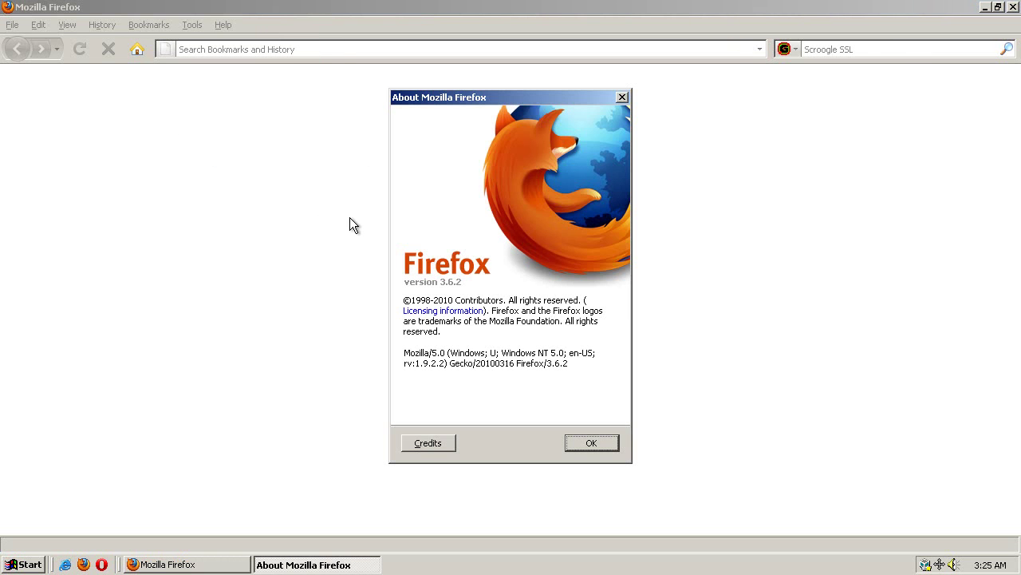
left_click(591, 444)
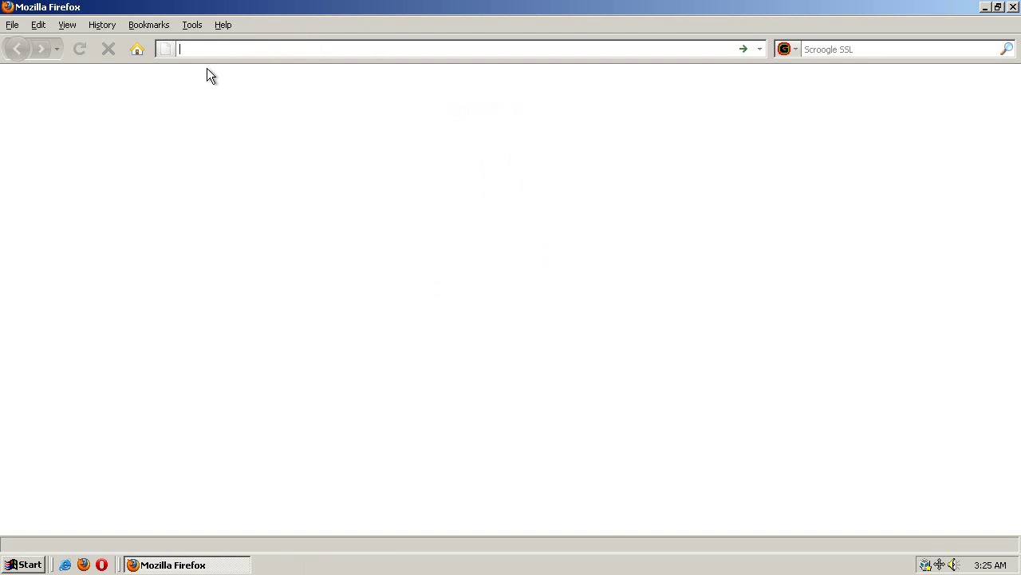
Load youtube.com in Firefox and minimize the browser window.
type("youtube.com")
key("Return")
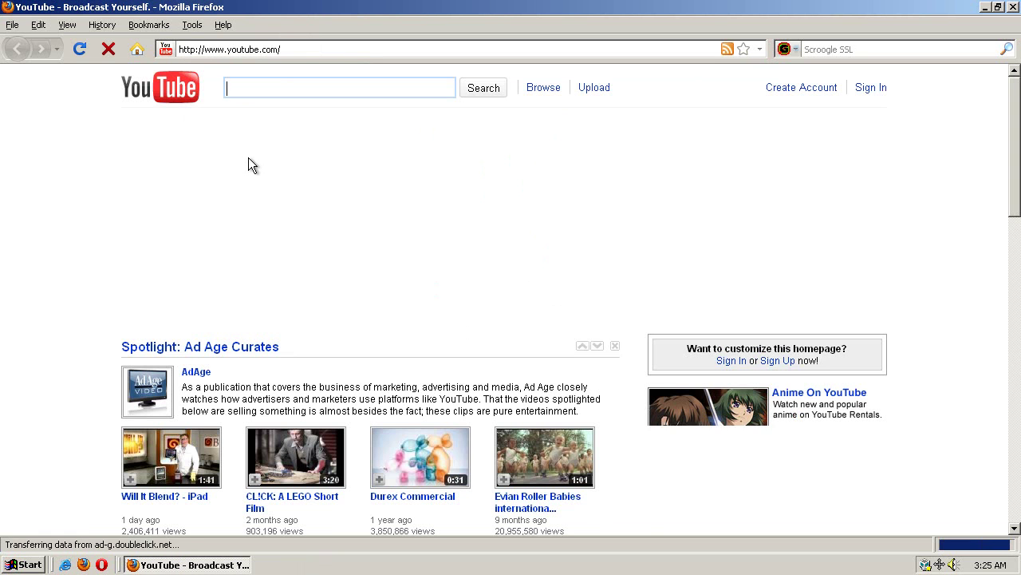
left_click(986, 7)
Open Opera and view its version information page, closing that page when done.
left_click(108, 564)
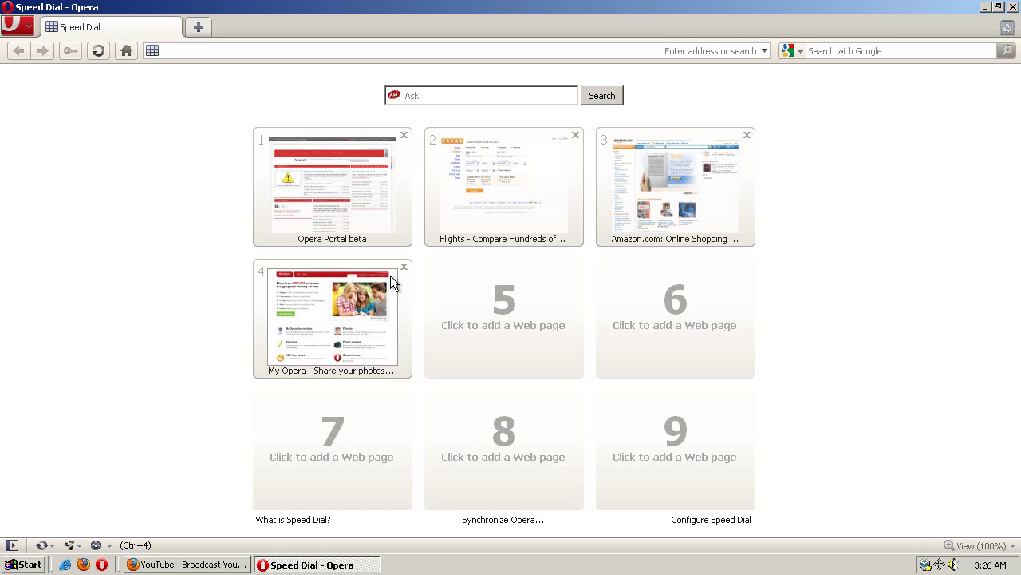
left_click(16, 26)
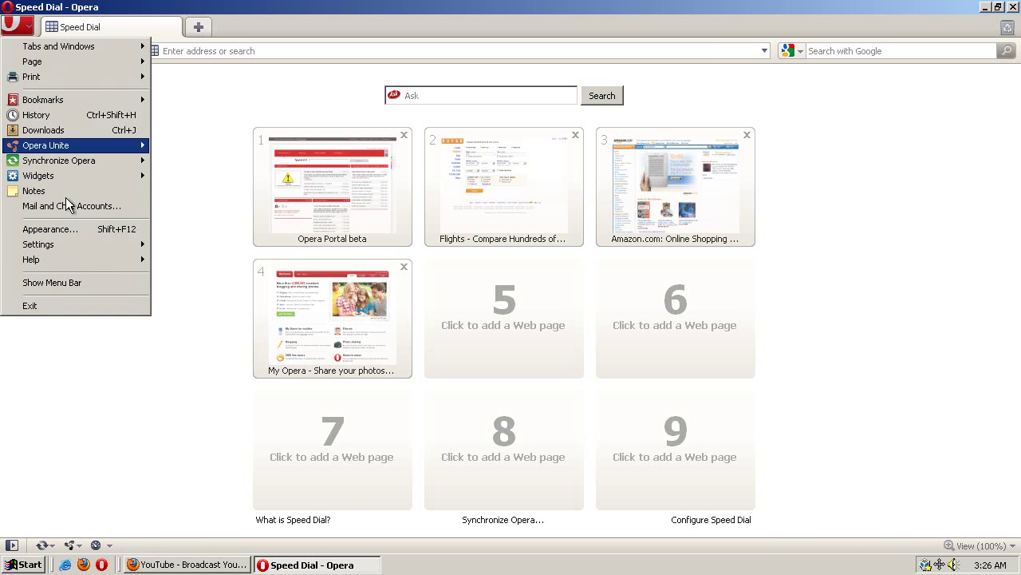
mouse_move(85, 264)
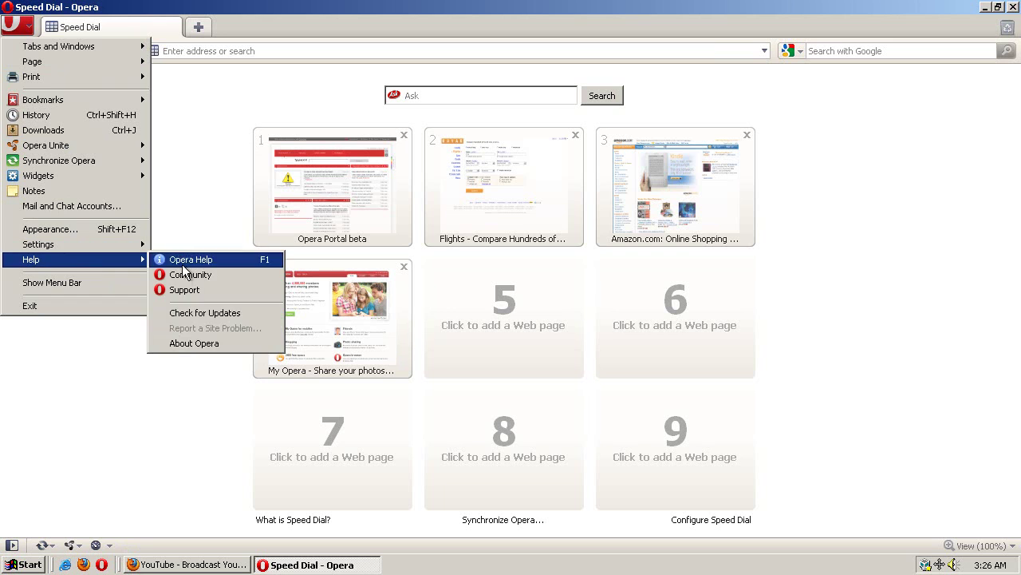
left_click(187, 343)
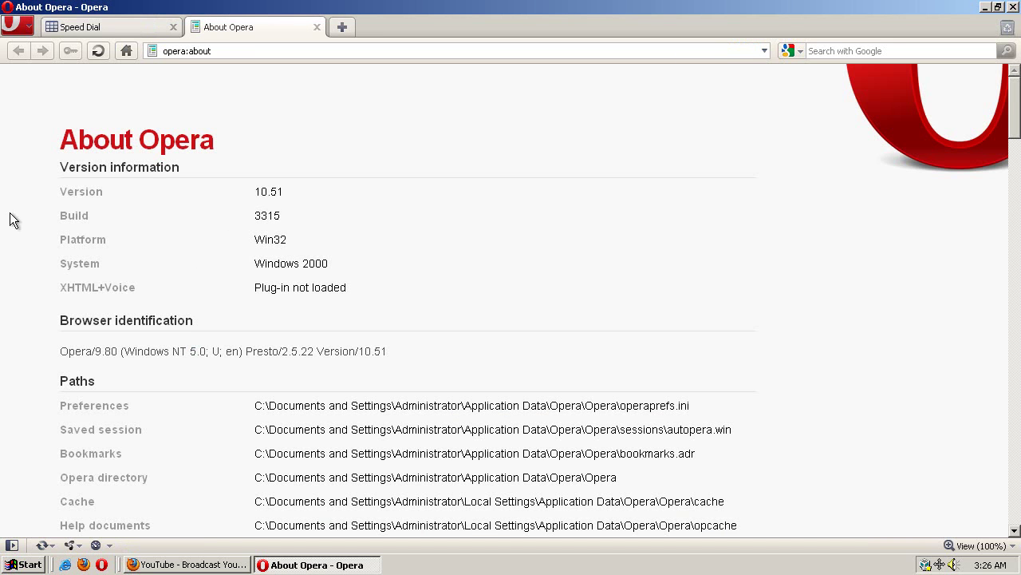
left_click(318, 27)
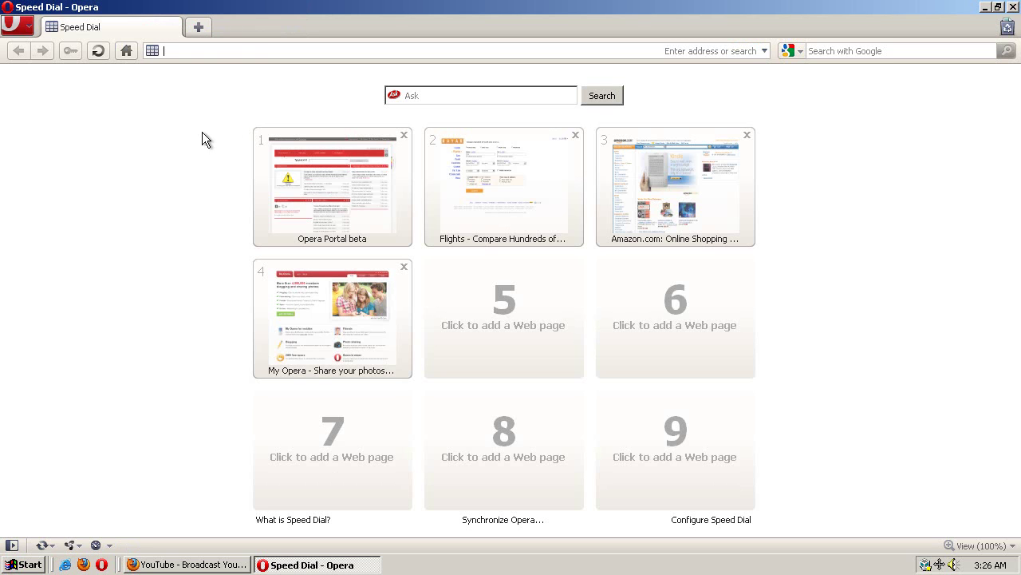
Load youtube.com in a new Opera tab and look through the homepage.
left_click(217, 53)
type("youtube.com")
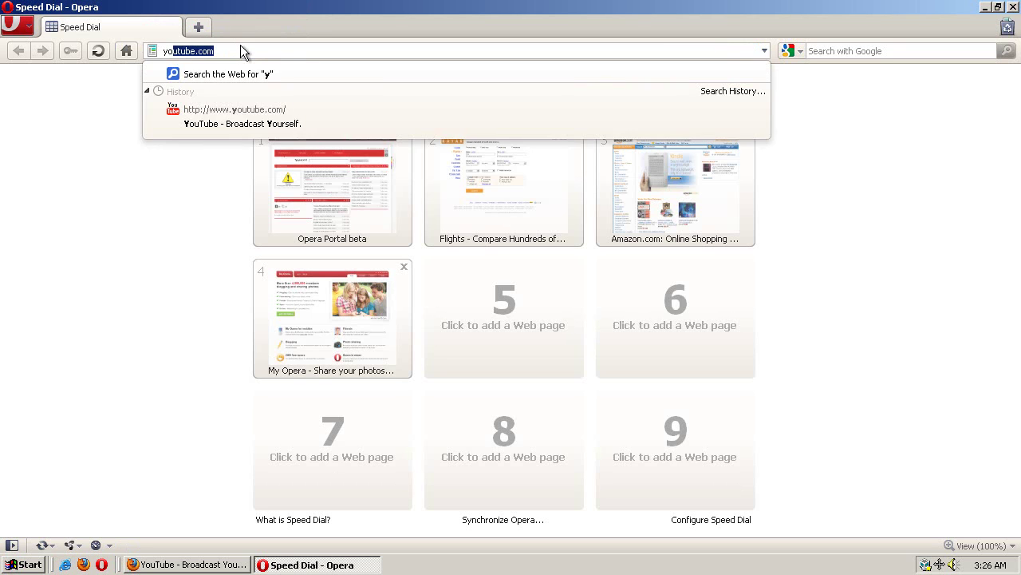
key("shift+Return")
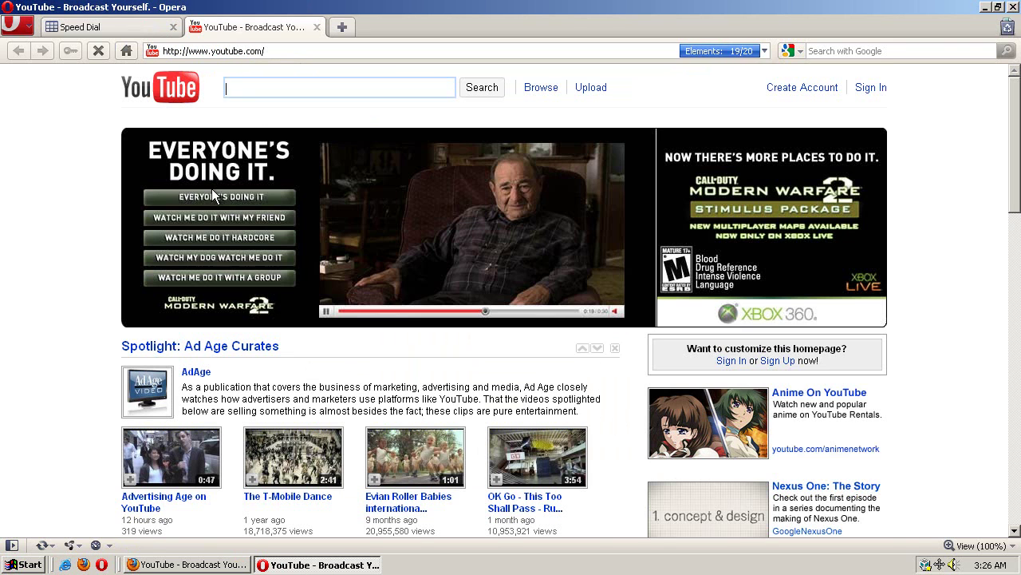
scroll(52, 234, "down", 10)
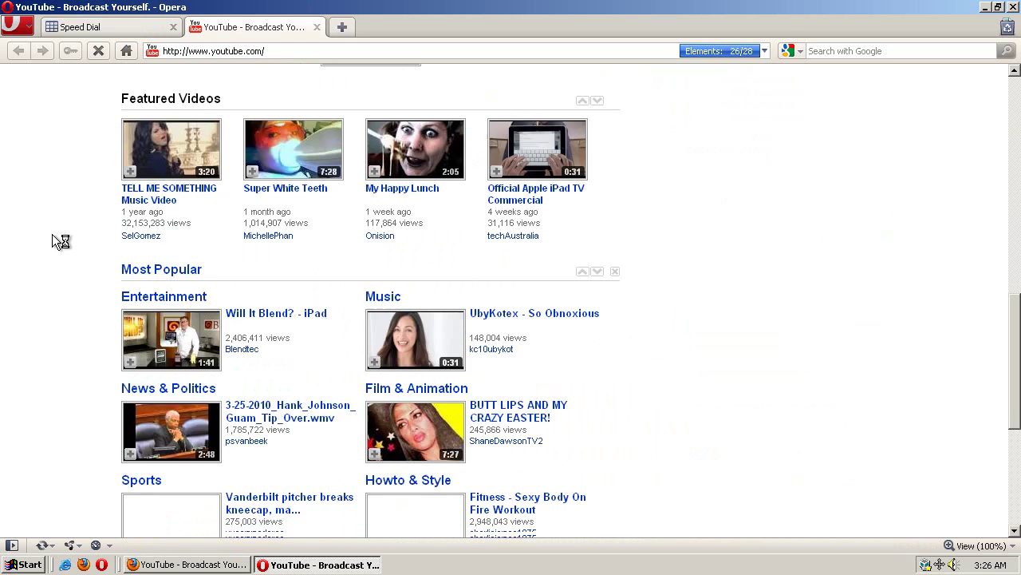
scroll(52, 233, "up", 10)
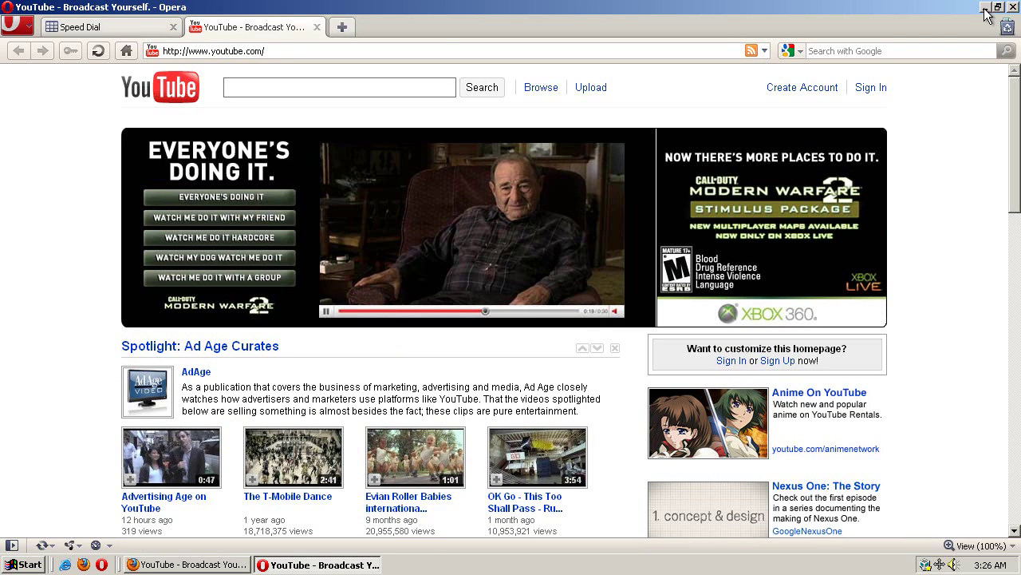
Close both the Opera and Firefox browsers to return to the desktop.
left_click(1014, 7)
left_click(214, 567)
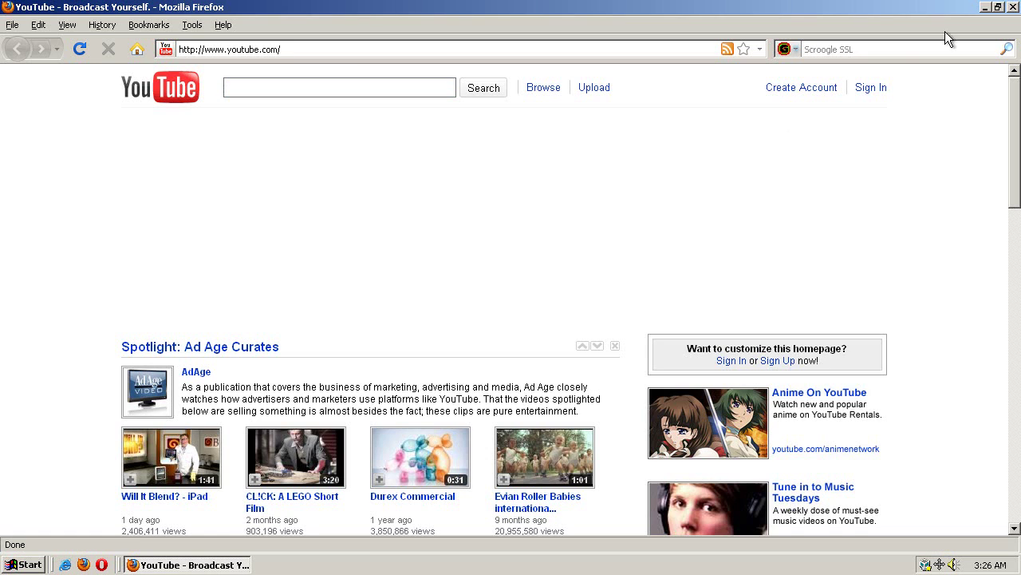
left_click(1014, 7)
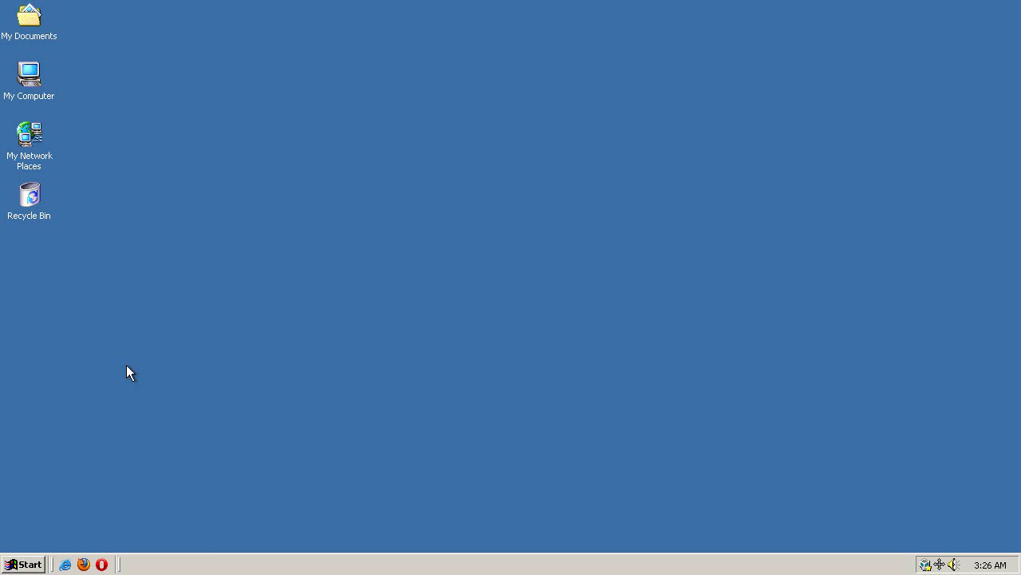
Open Windows Media Player to view its version information, and close the player.
left_click(26, 565)
mouse_move(128, 348)
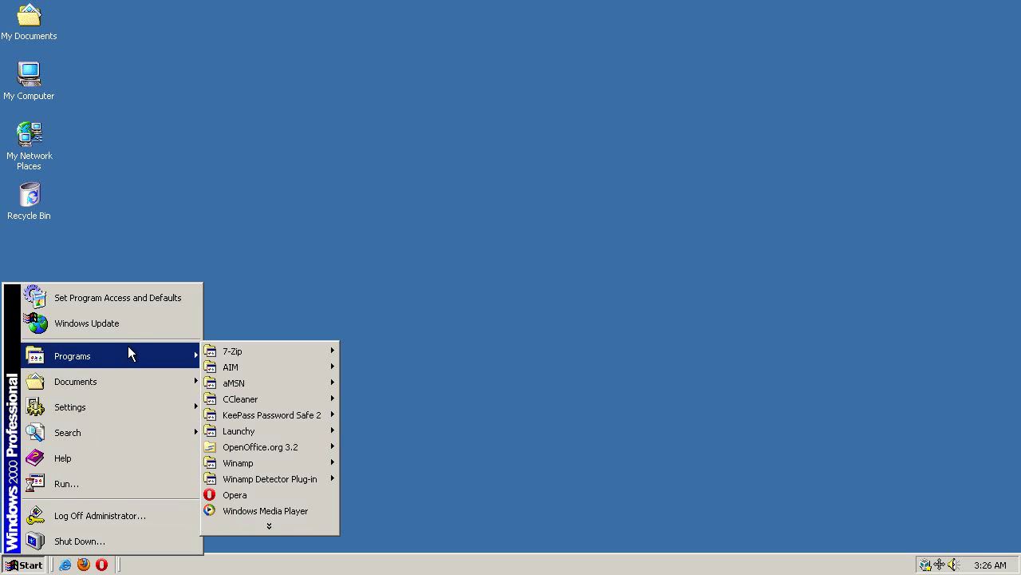
left_click(234, 512)
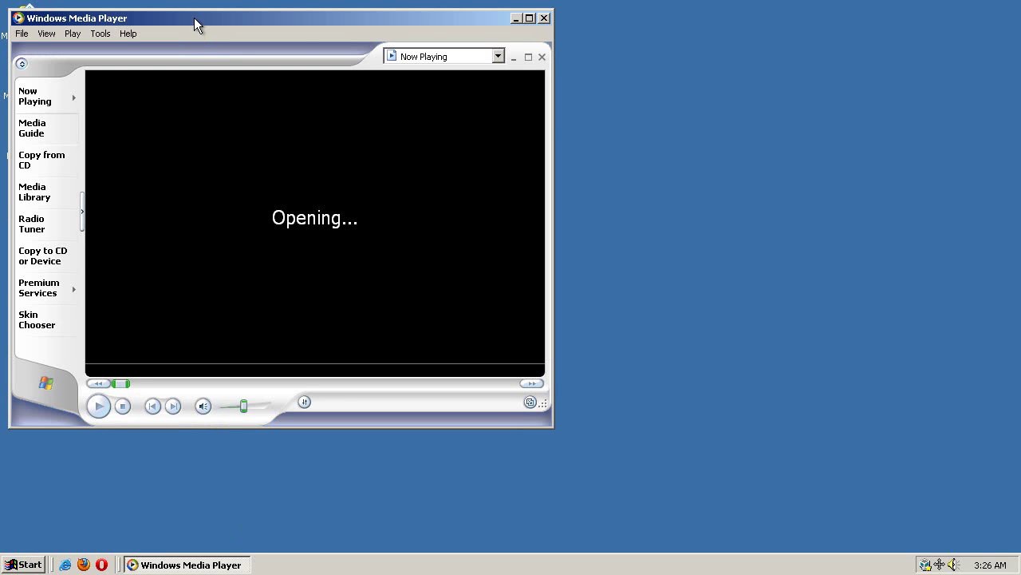
left_click_drag(194, 18, 295, 40)
key("alt+h")
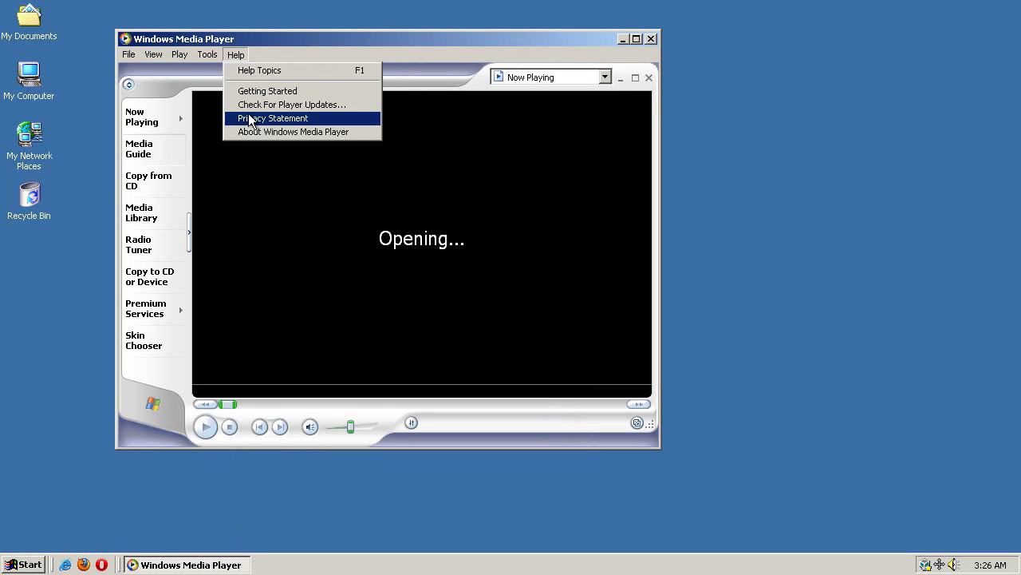
left_click(255, 135)
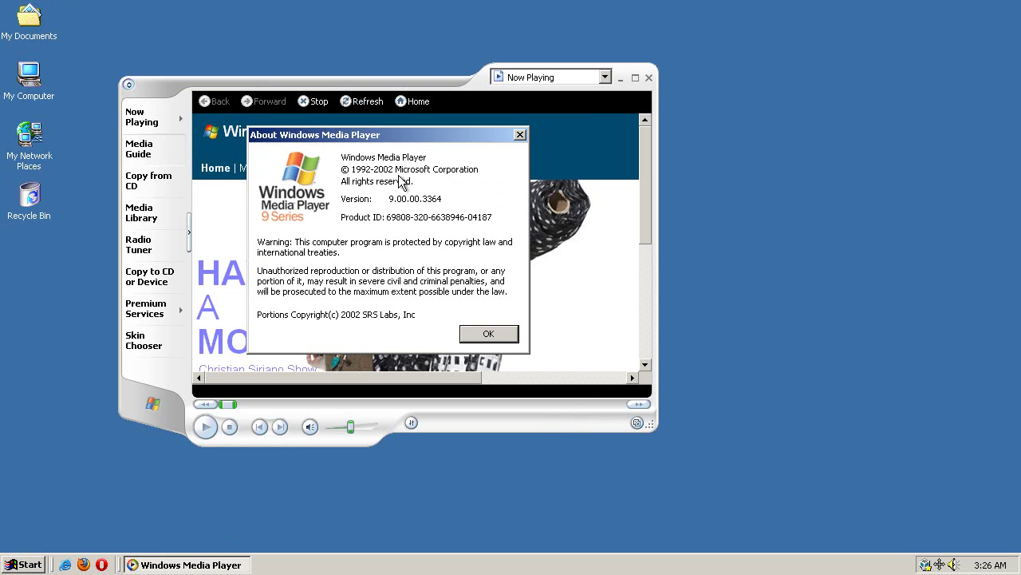
left_click(488, 334)
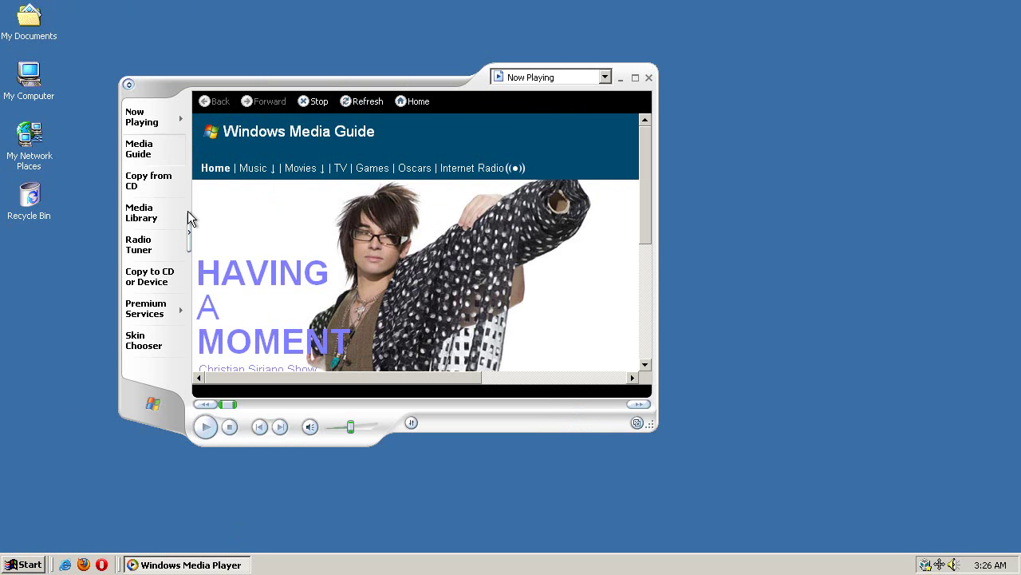
left_click(649, 79)
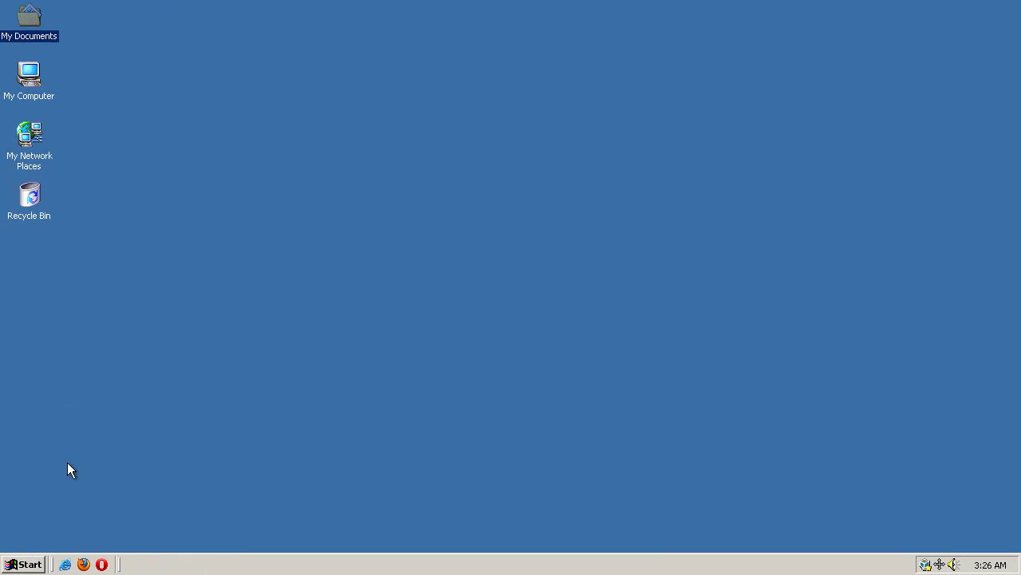
Examine the installer files in the Downloads folder inside My Documents, and close the folder window.
double_click(26, 30)
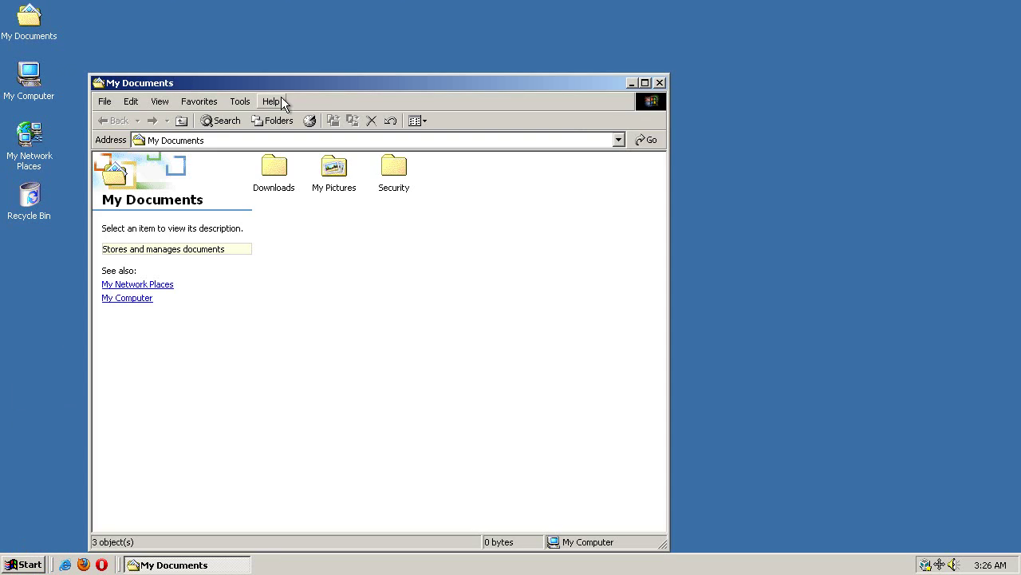
double_click(318, 138)
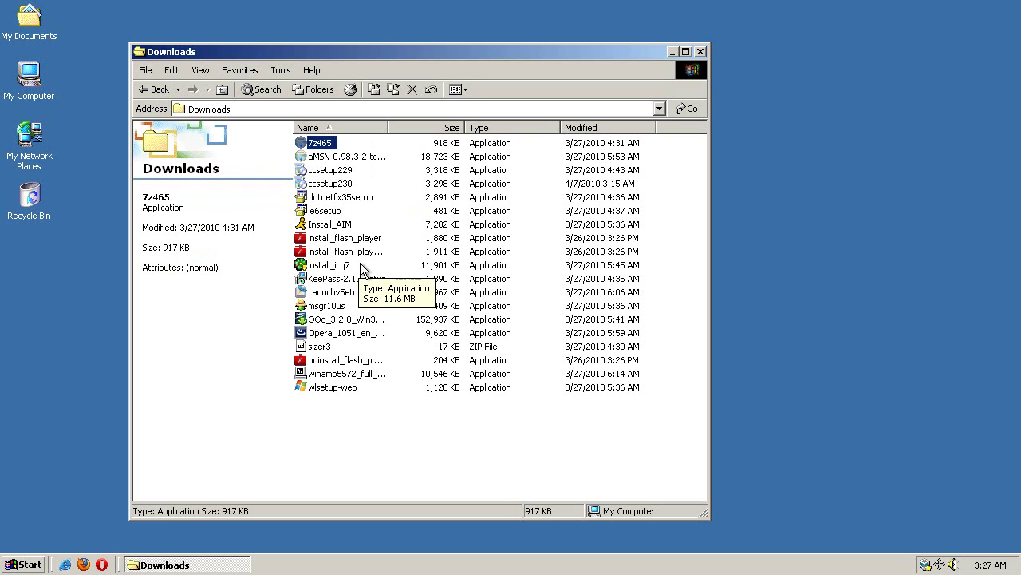
key("alt+F4")
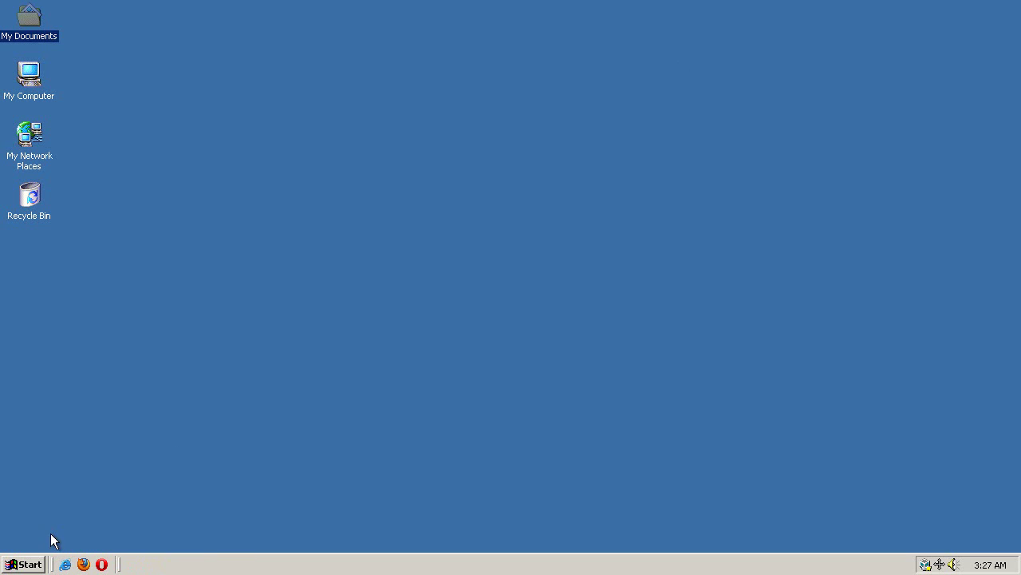
Open Opera and search Google for adobe flash player 10 "windows 2000".
left_click(144, 505)
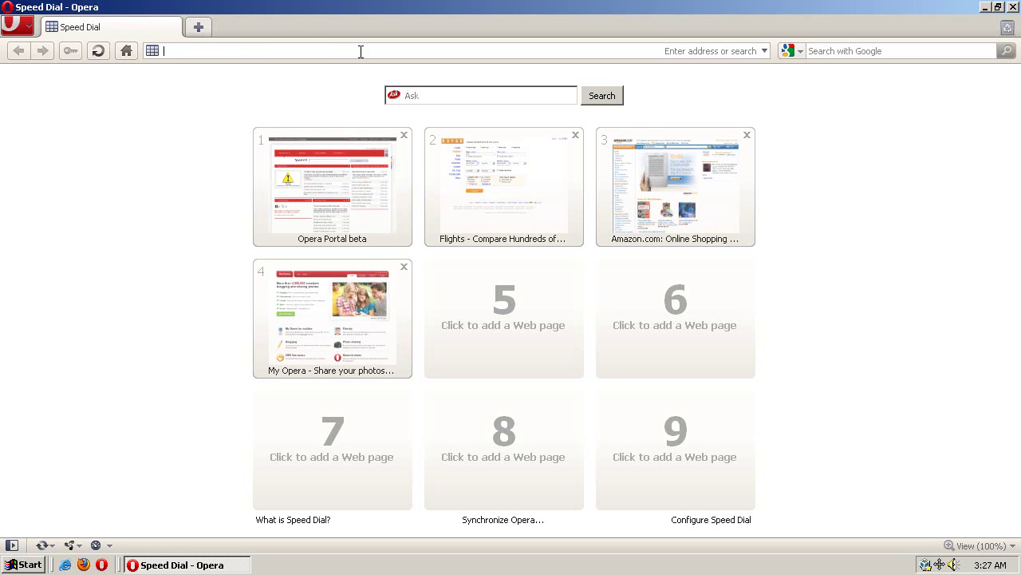
left_click(859, 50)
left_click(490, 50)
left_click(815, 48)
type("adobe plash")
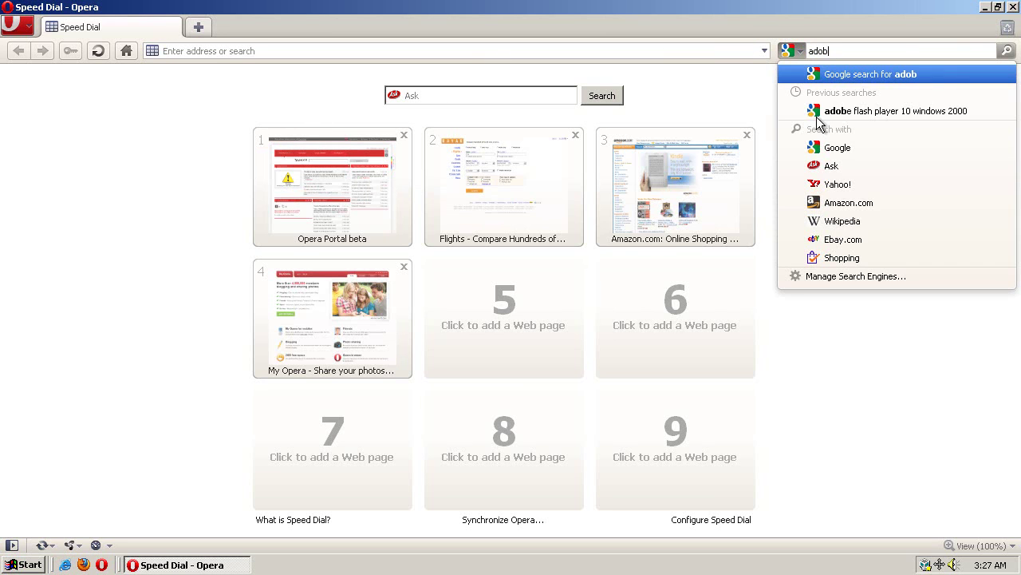
key("BackSpace")
key("BackSpace")
key("BackSpace")
key("BackSpace")
key("BackSpace")
key("BackSpace")
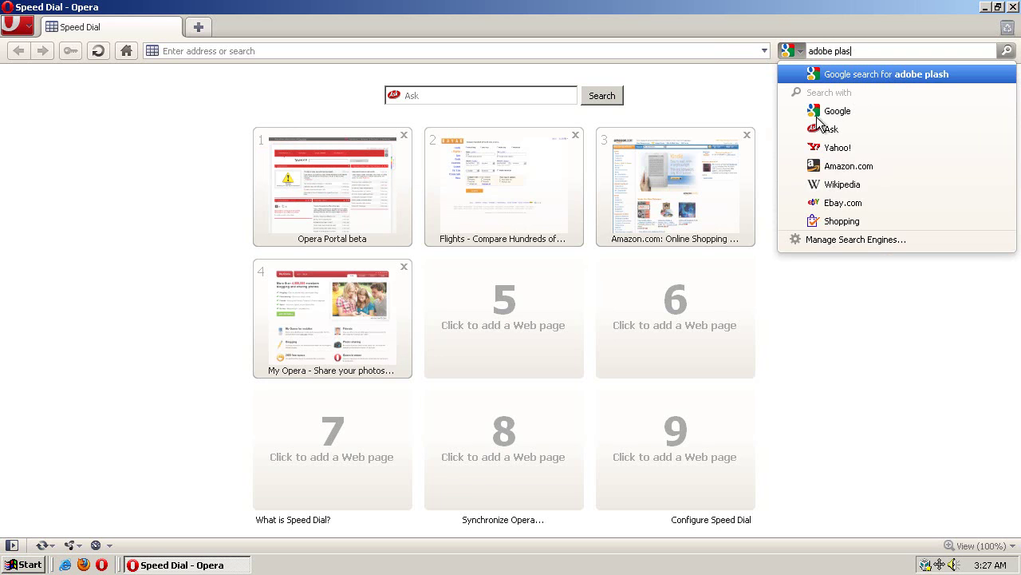
type("flash player ")
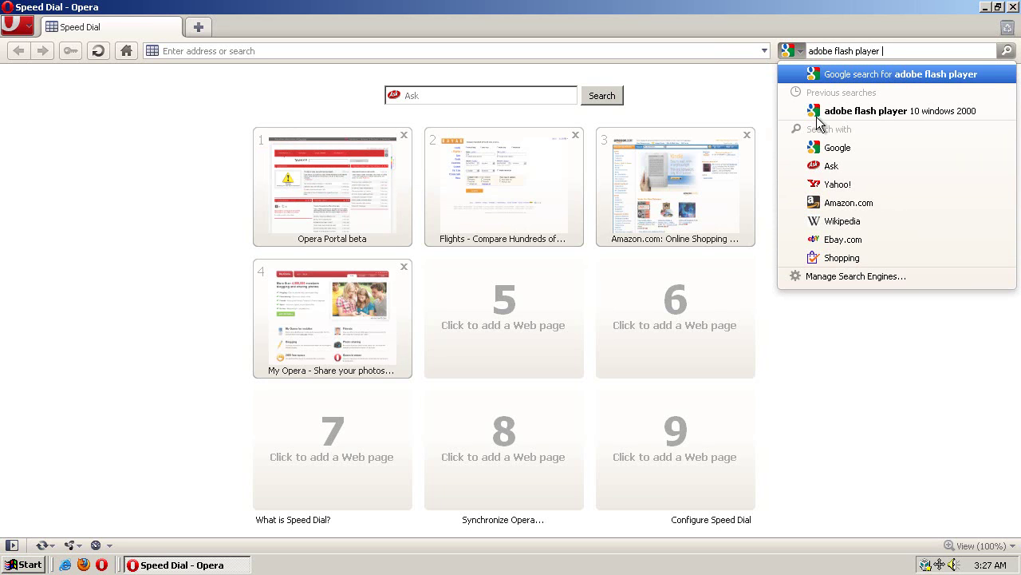
type("10 \"windows 2000\"")
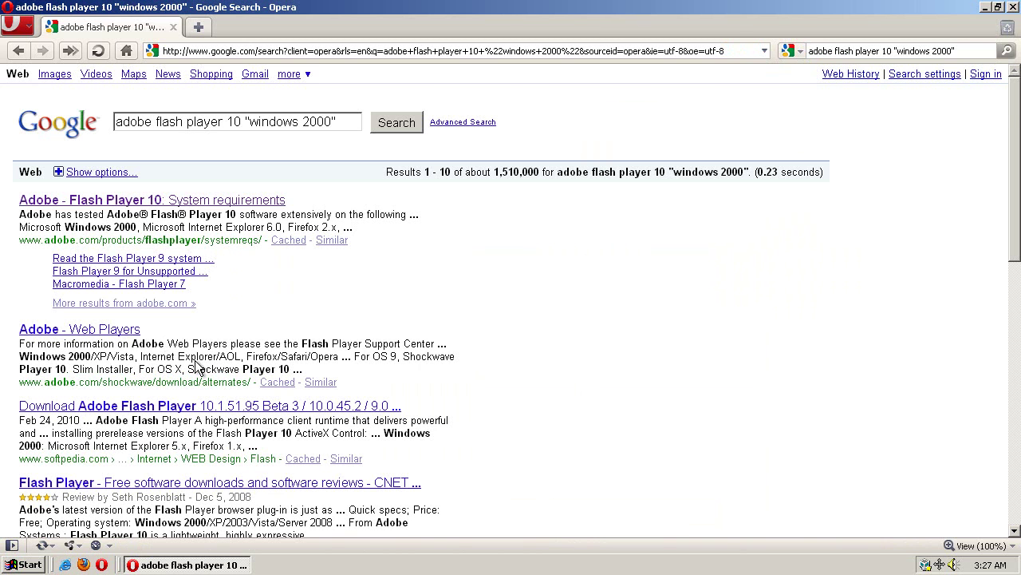
Look through the search results and open Adobe's Flash Player 10 system requirements page.
scroll(197, 367, "down", 3)
scroll(197, 367, "down", 5)
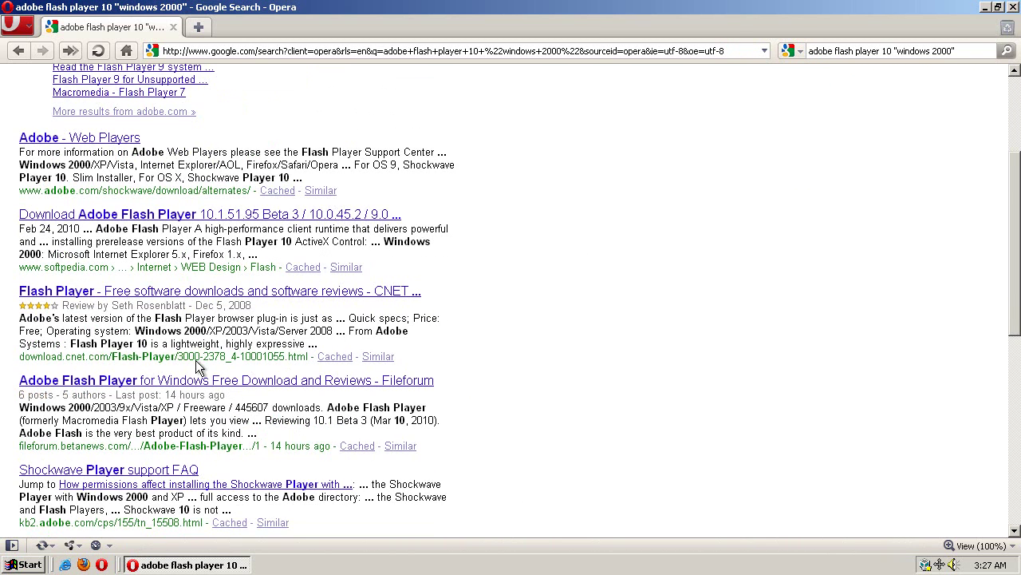
scroll(197, 367, "up", 8)
left_click(152, 200)
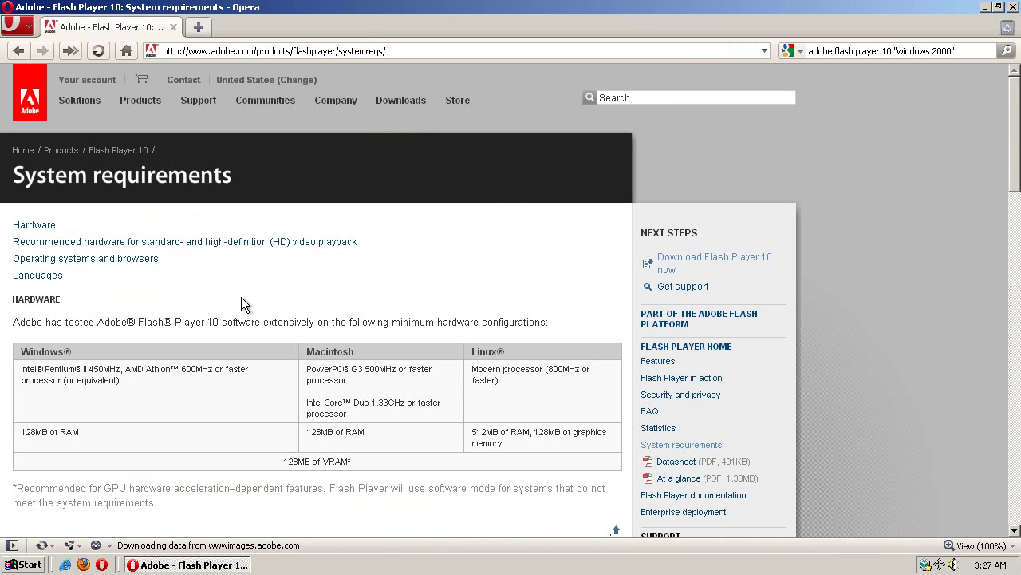
Go to the Flash Player download for a different operating system and choose Windows 7/Vista/XP/2008/2003/2000.
left_click(698, 262)
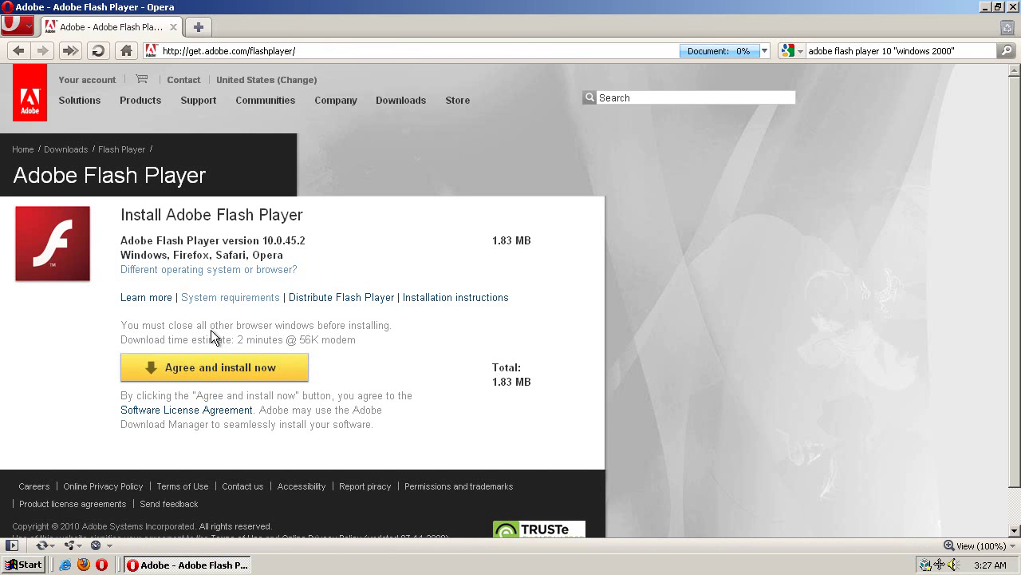
left_click(200, 270)
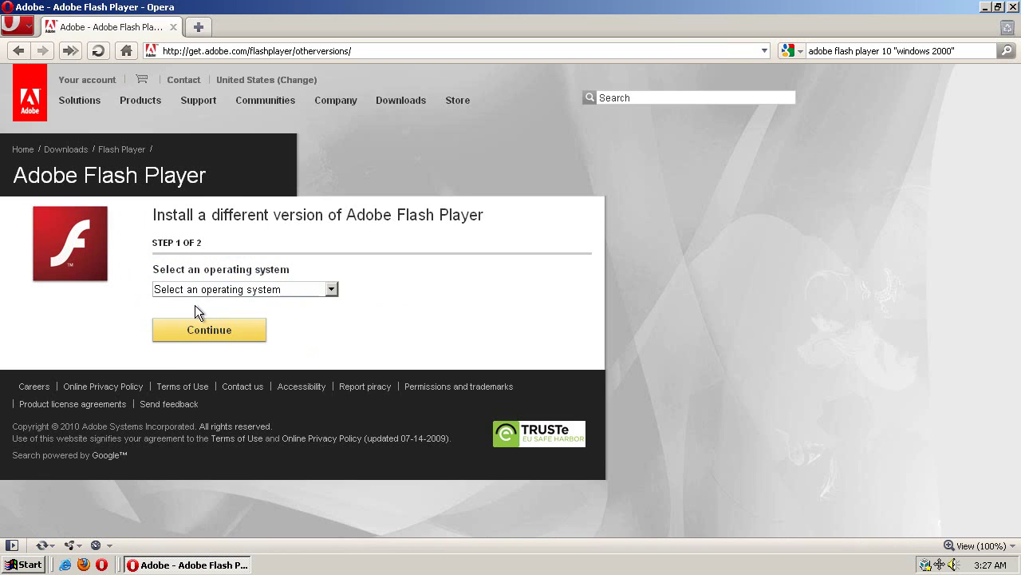
left_click(228, 288)
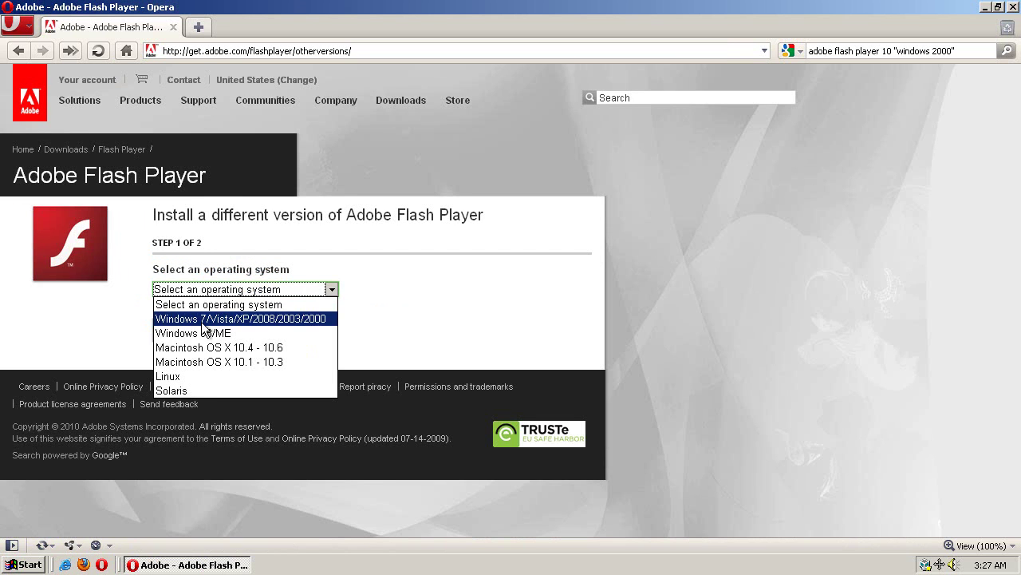
left_click(205, 318)
left_click(195, 335)
scroll(262, 367, "down", 3)
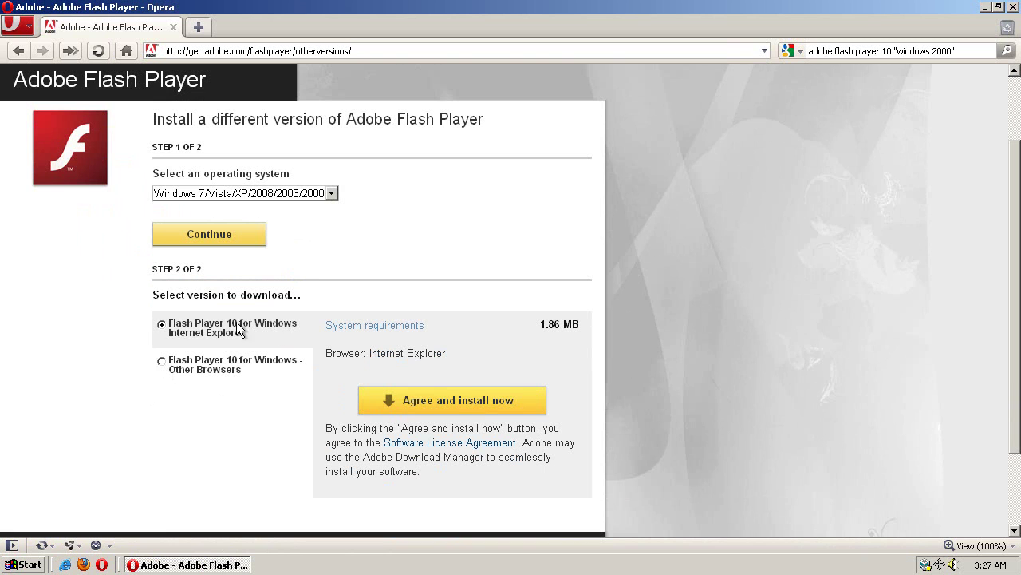
Request the Flash Player 10 installer for Internet Explorer, cancel the file download, and close Opera.
left_click(441, 407)
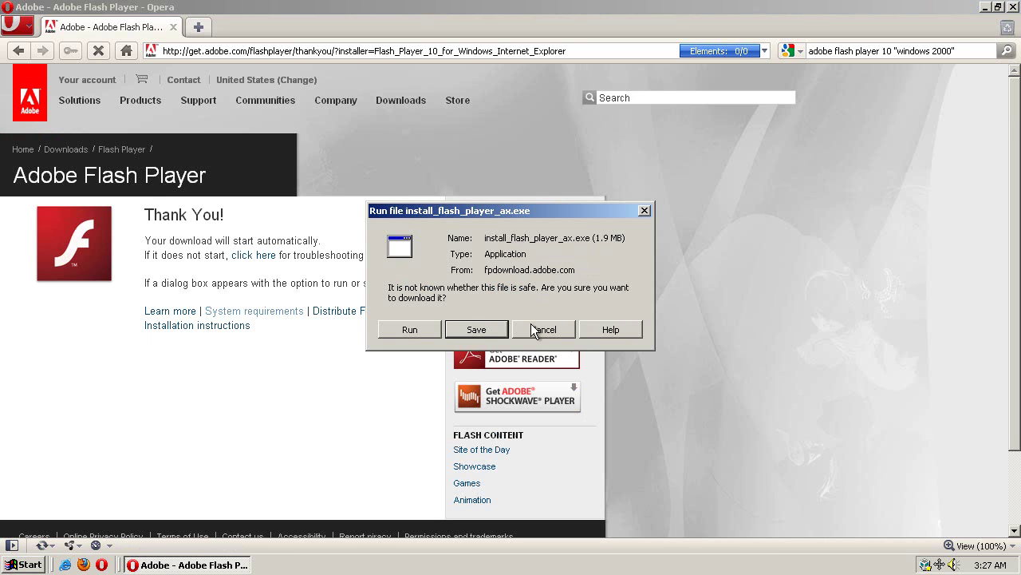
left_click(534, 325)
left_click(1014, 8)
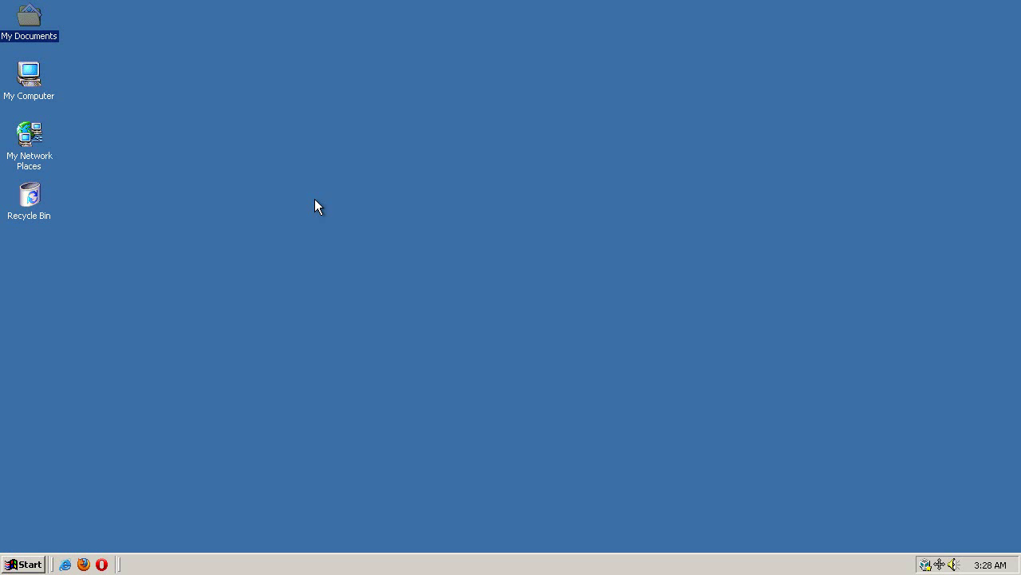
Open the Downloads folder inside My Documents and widen the Name column to fit longer file names.
double_click(44, 32)
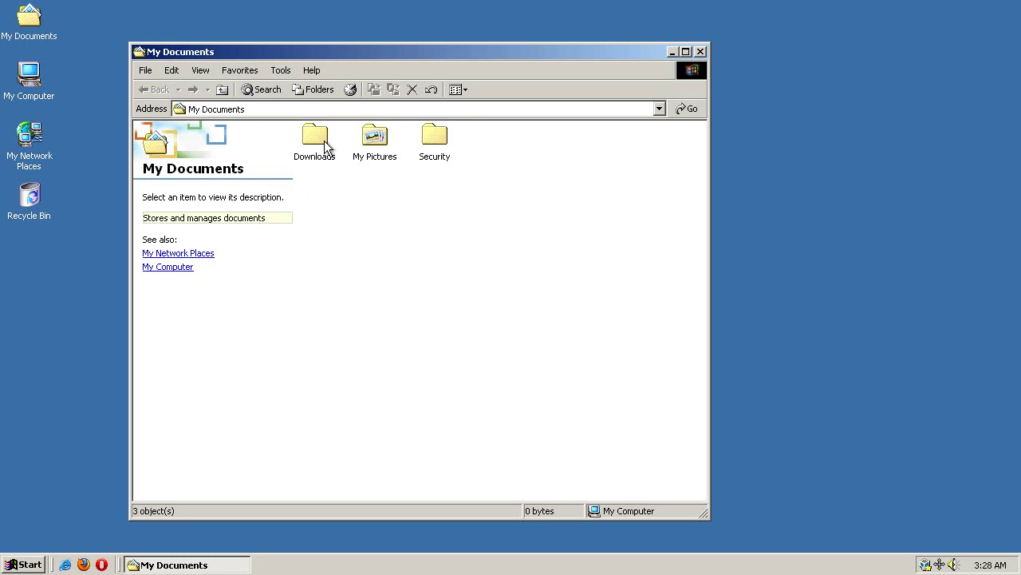
double_click(317, 137)
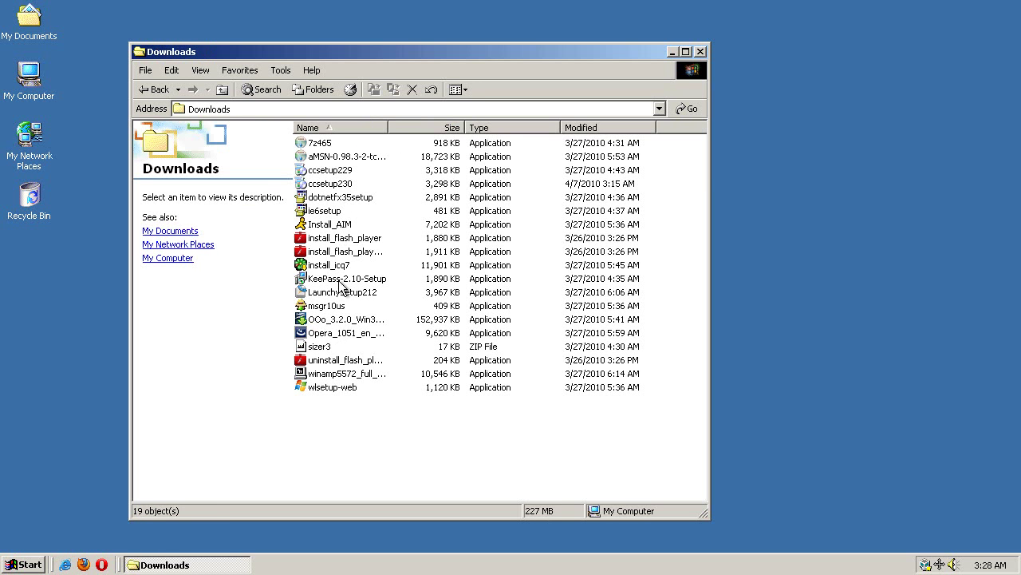
left_click(332, 238)
left_click_drag(388, 125, 448, 122)
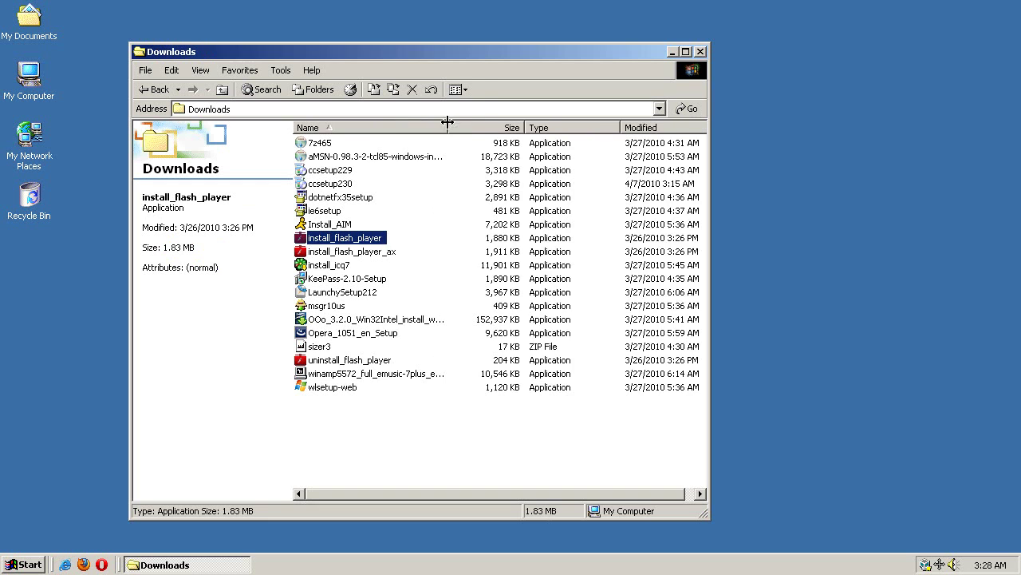
Compare the details of the install_flash_player and install_flash_player_ax installers, and clear the selection.
left_click(353, 252)
left_click(370, 239)
left_click(347, 252)
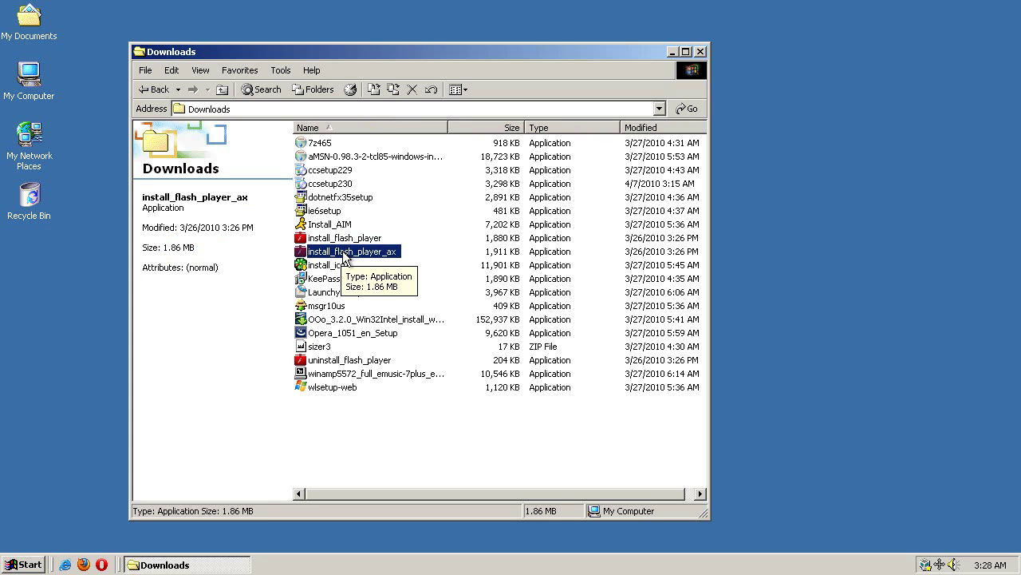
left_click(334, 414)
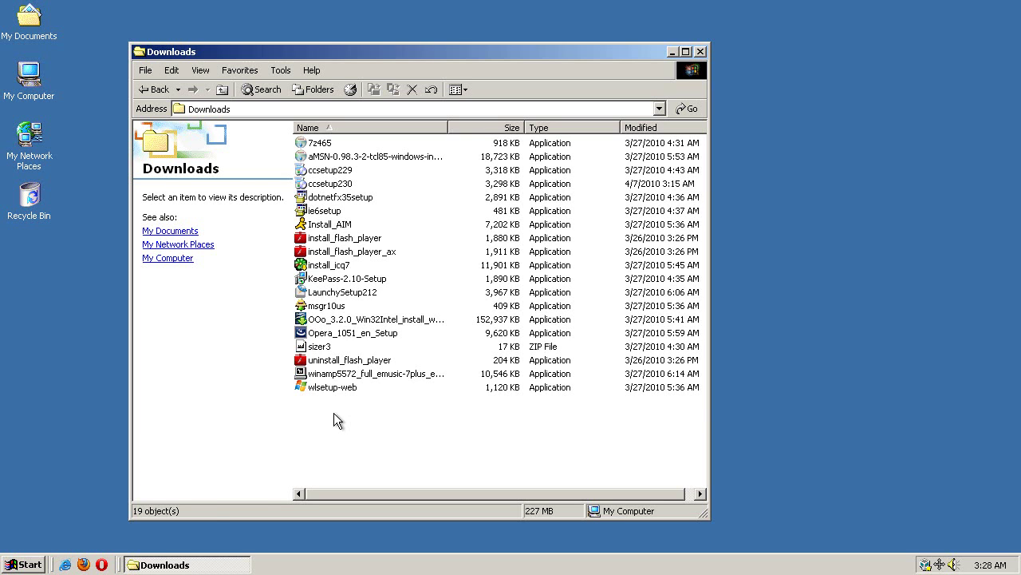
Try to run the wlsetup-web and msgr10us installers, dismissing the dialog that each one brings up.
double_click(327, 387)
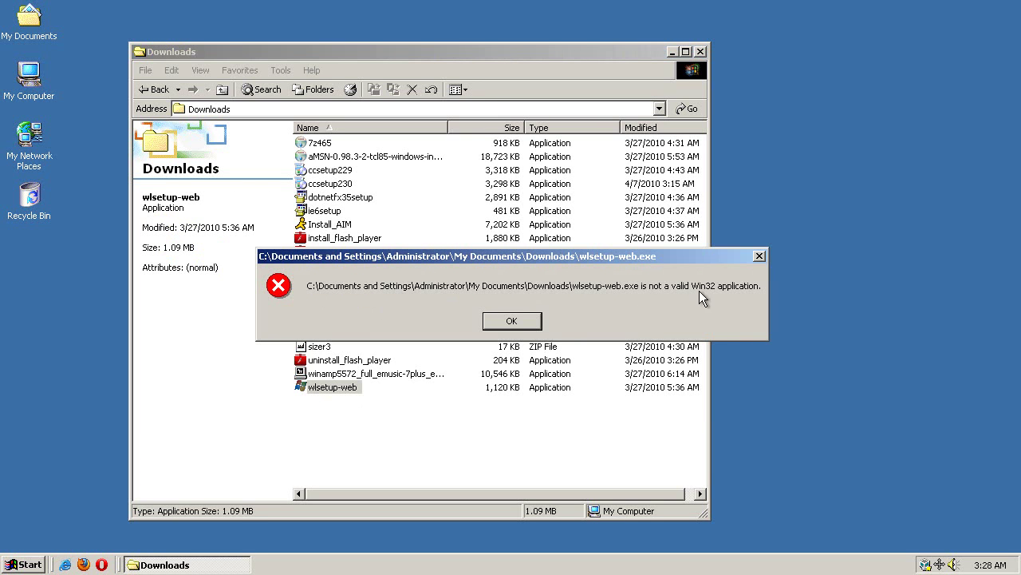
left_click(758, 255)
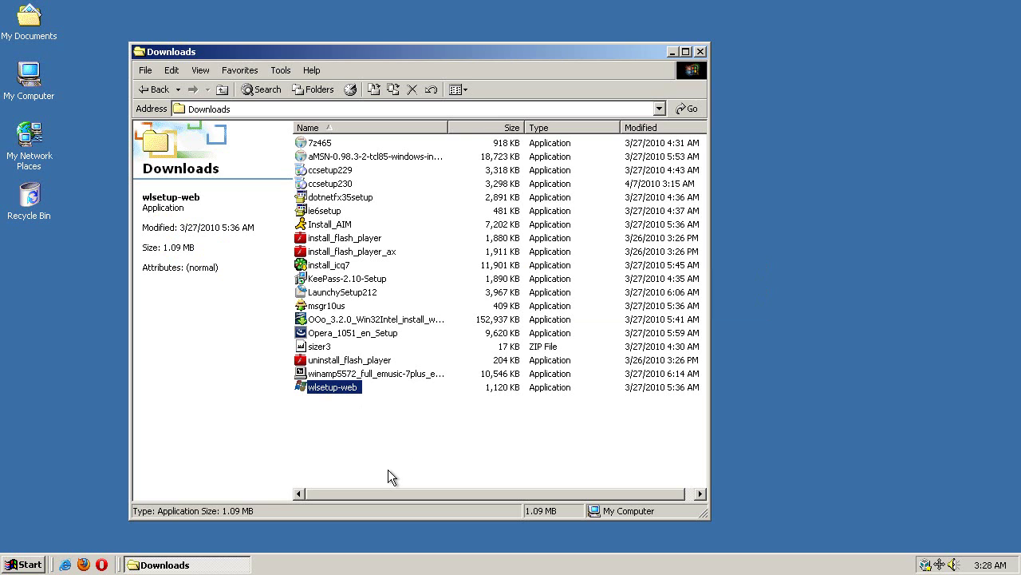
left_click(334, 307)
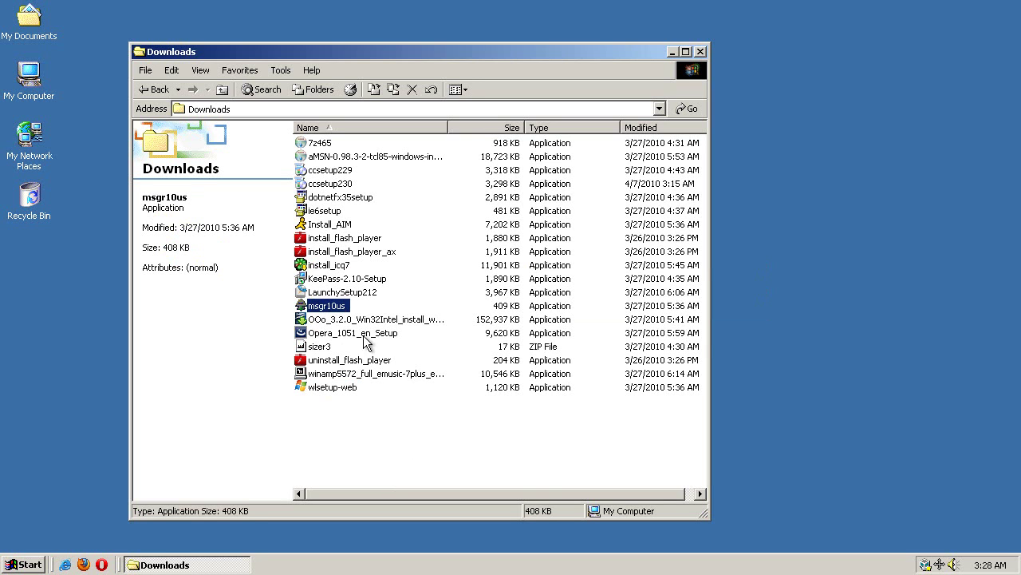
key("Return")
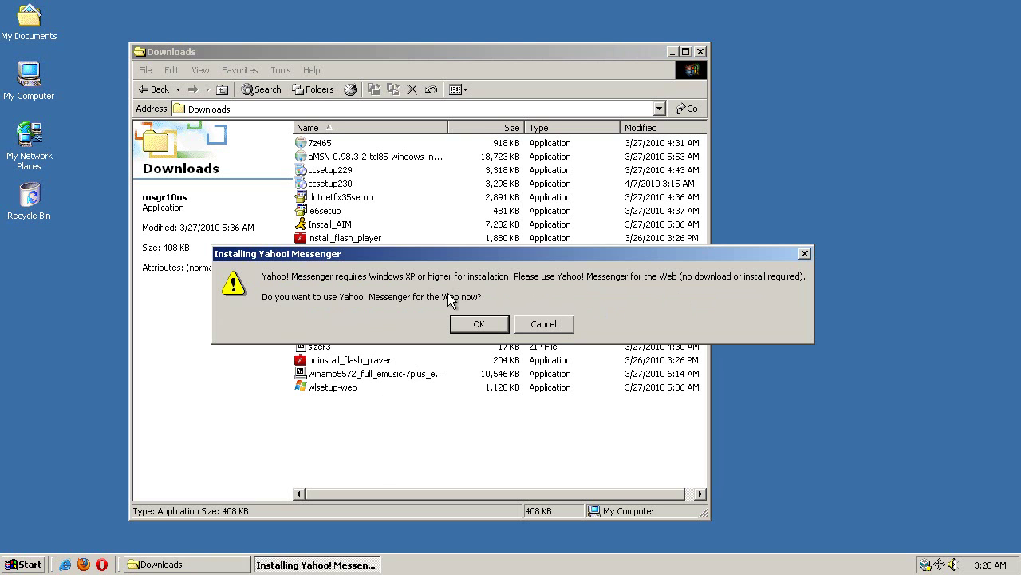
left_click(547, 325)
Check the details of the OpenOffice.org 3.2.0, 7z465, dotnetfx35setup and ie6setup installers.
left_click(336, 319)
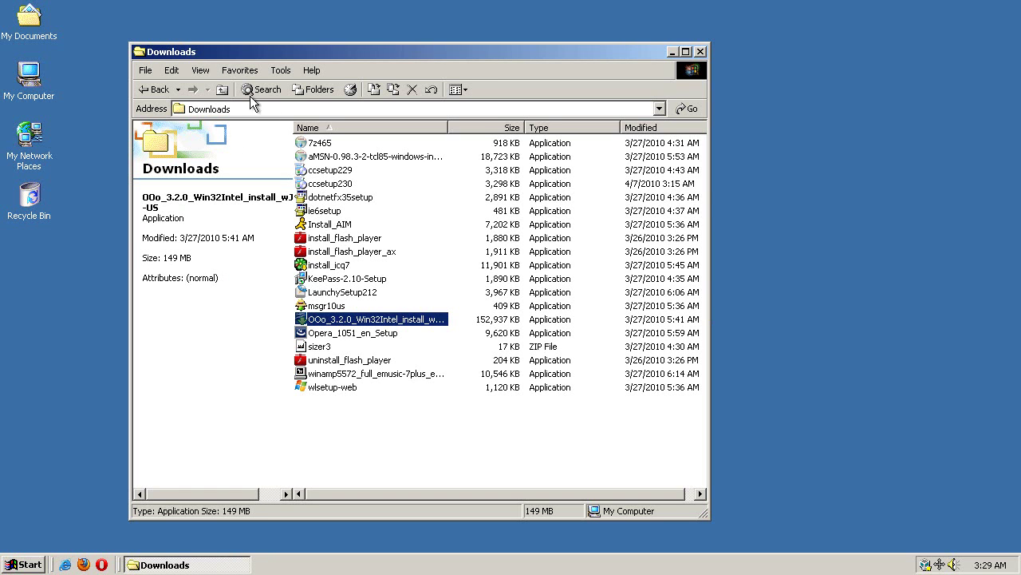
left_click(312, 146)
left_click(333, 200)
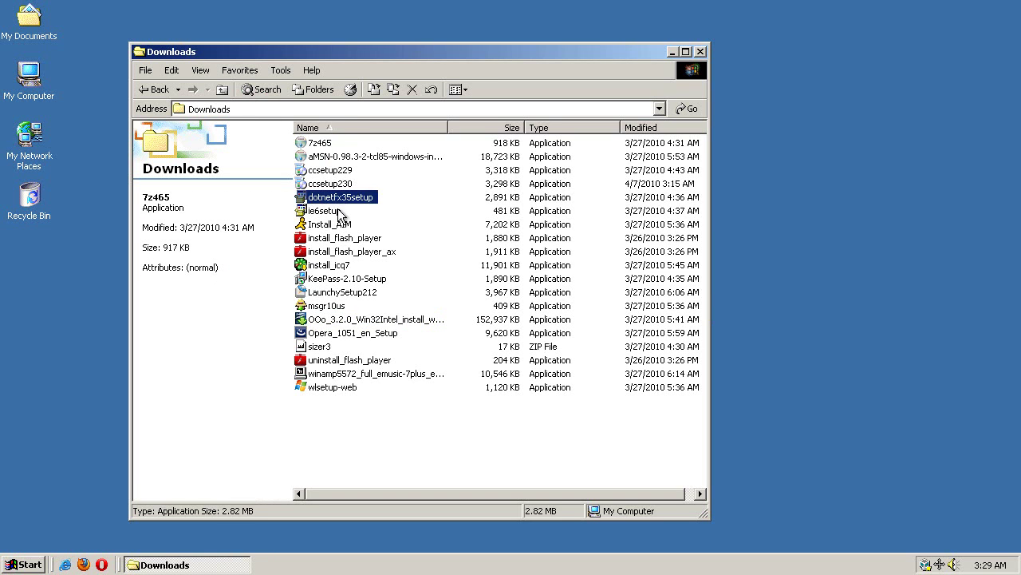
left_click(340, 210)
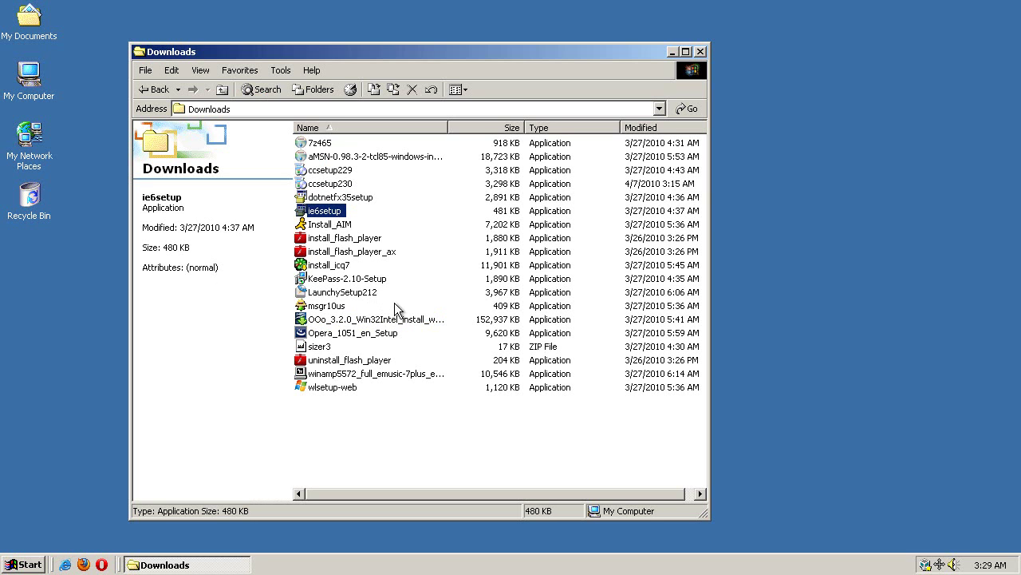
Launch OpenOffice.org Writer to view its version information, and close the program.
left_click(19, 565)
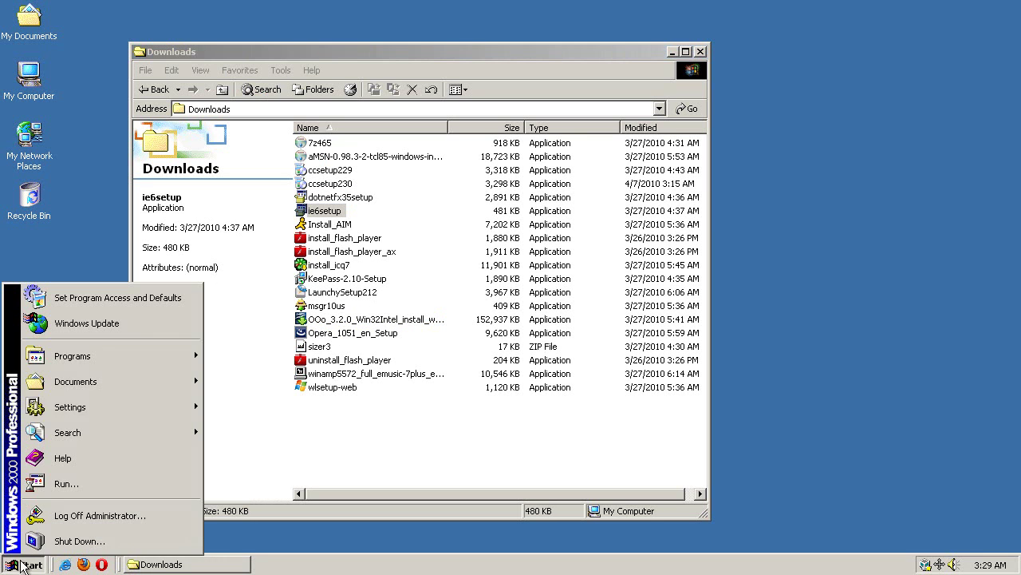
mouse_move(100, 357)
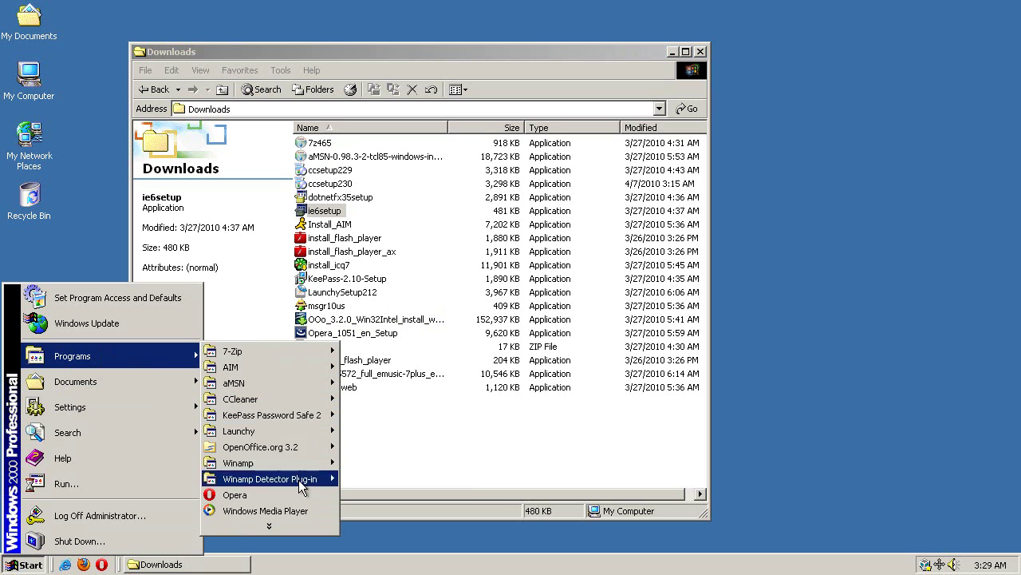
mouse_move(298, 445)
left_click(405, 528)
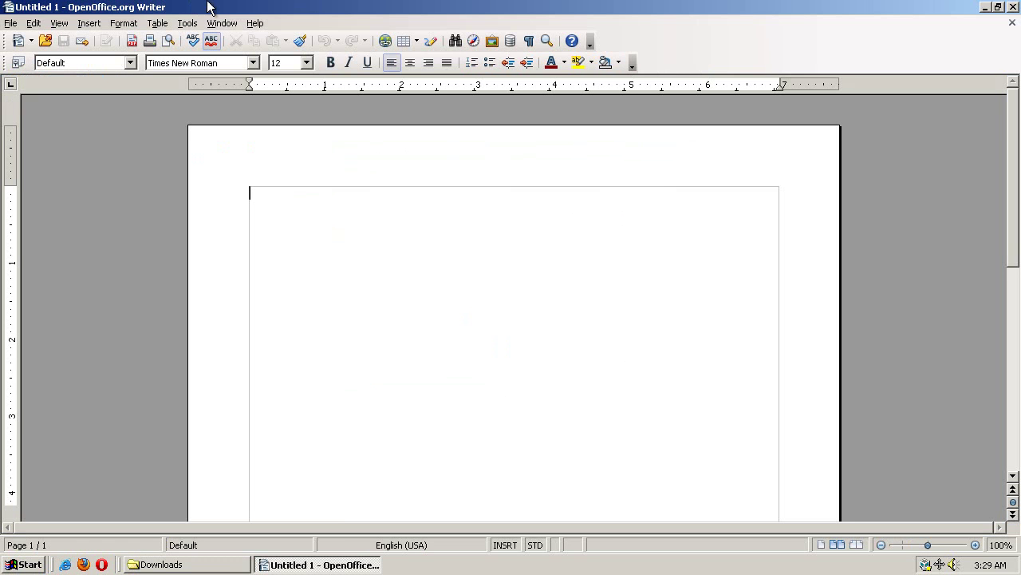
left_click(256, 23)
left_click(282, 142)
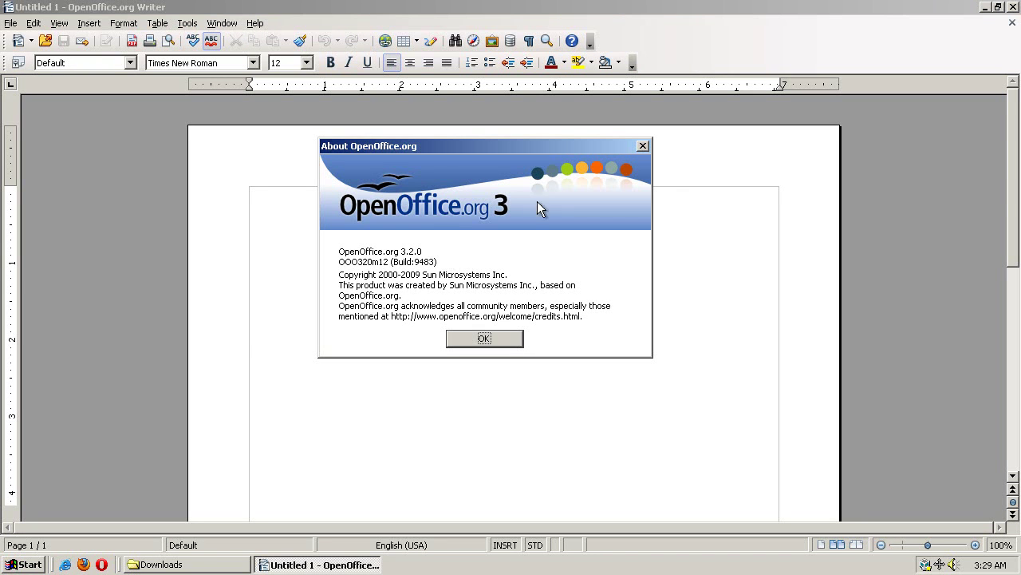
left_click(642, 145)
left_click(1012, 7)
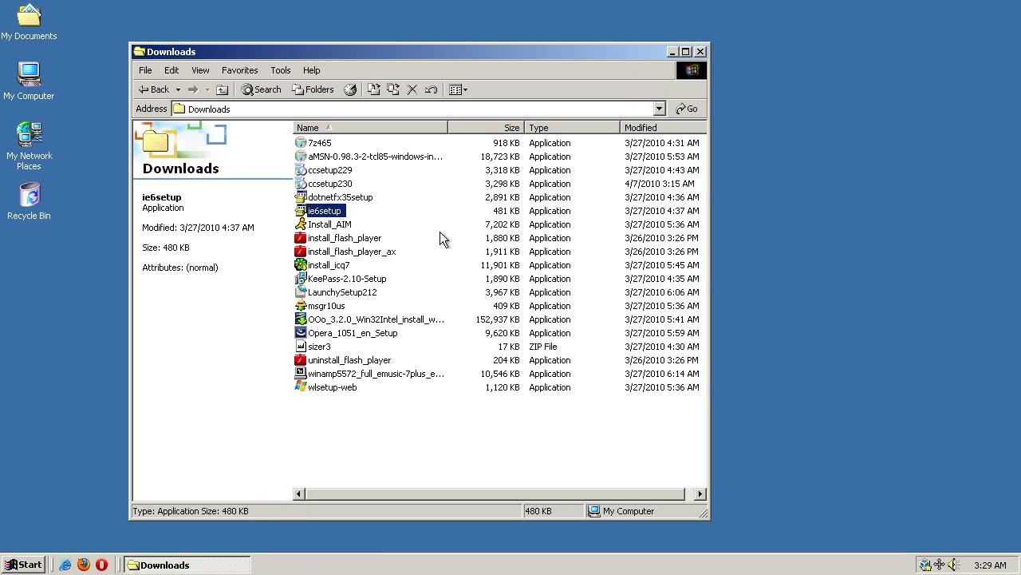
Check the installed programs for AIM, and inspect the Install_AIM, KeePass-2.10-Setup and LaunchySetup212 files in Downloads.
left_click(24, 565)
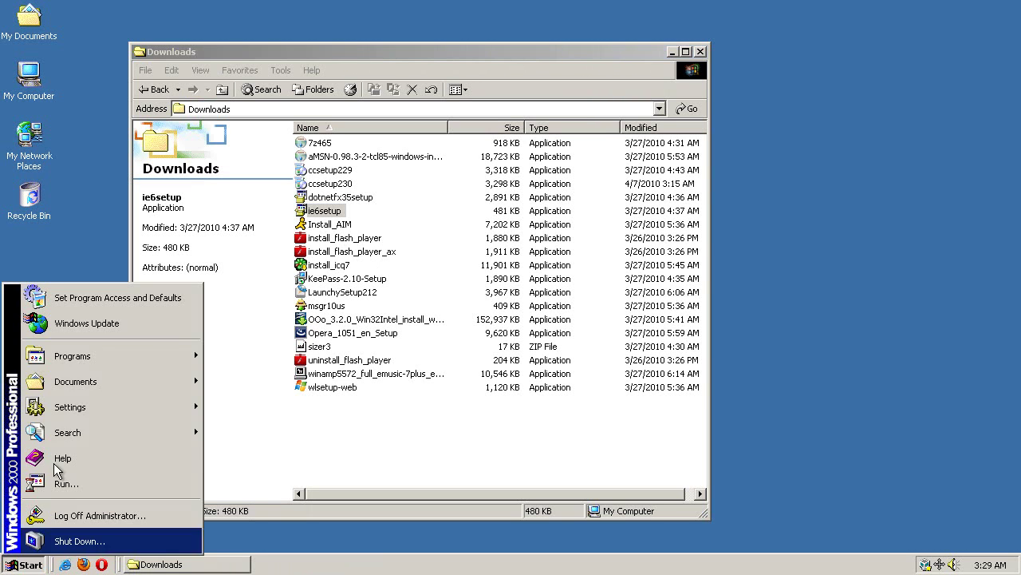
mouse_move(108, 356)
mouse_move(259, 372)
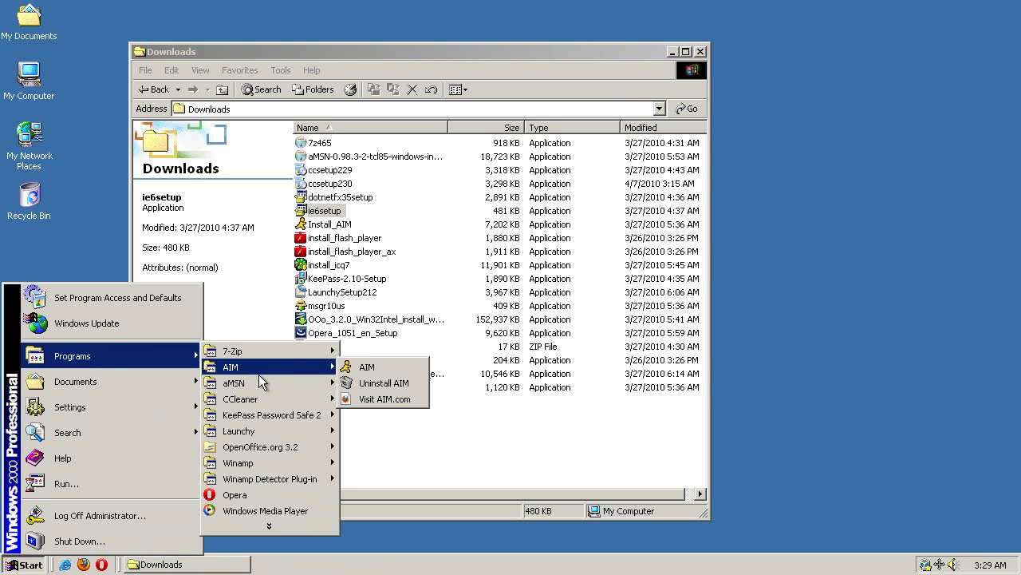
left_click(329, 225)
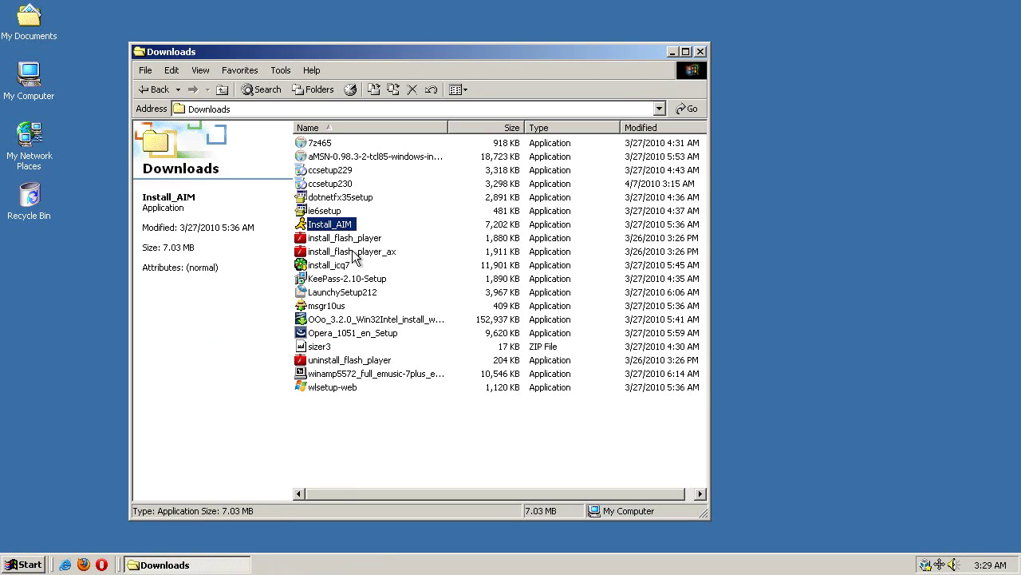
left_click(348, 280)
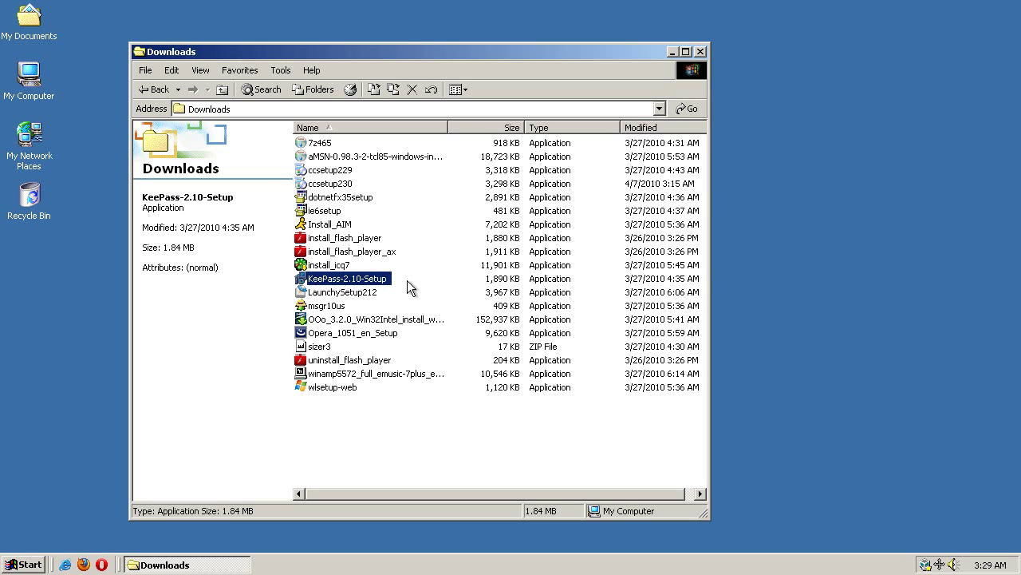
left_click(343, 292)
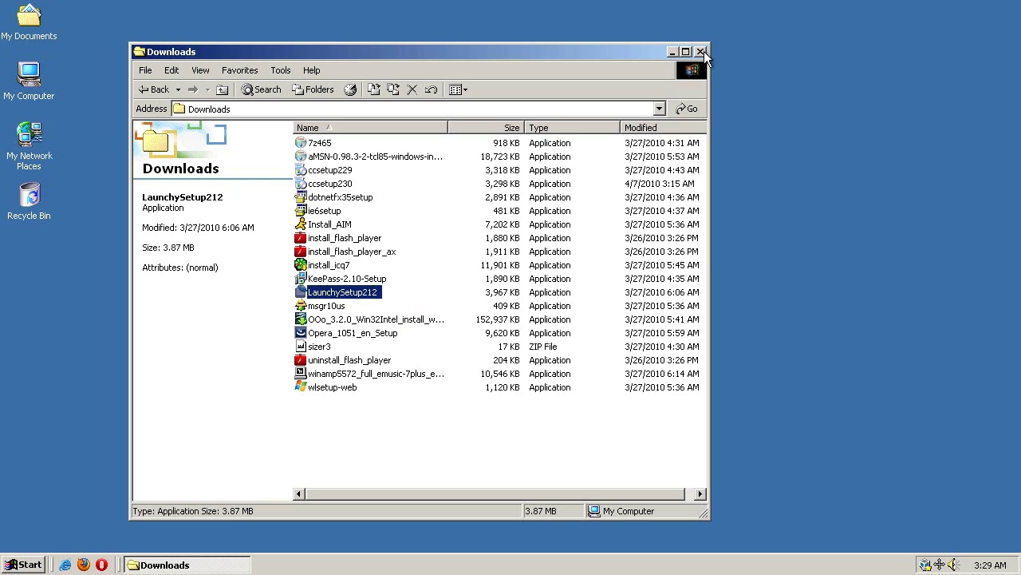
Minimize the Downloads window, bring up the Launchy launcher to look up "fi", and dismiss it without starting a program.
left_click(673, 52)
left_click(14, 567)
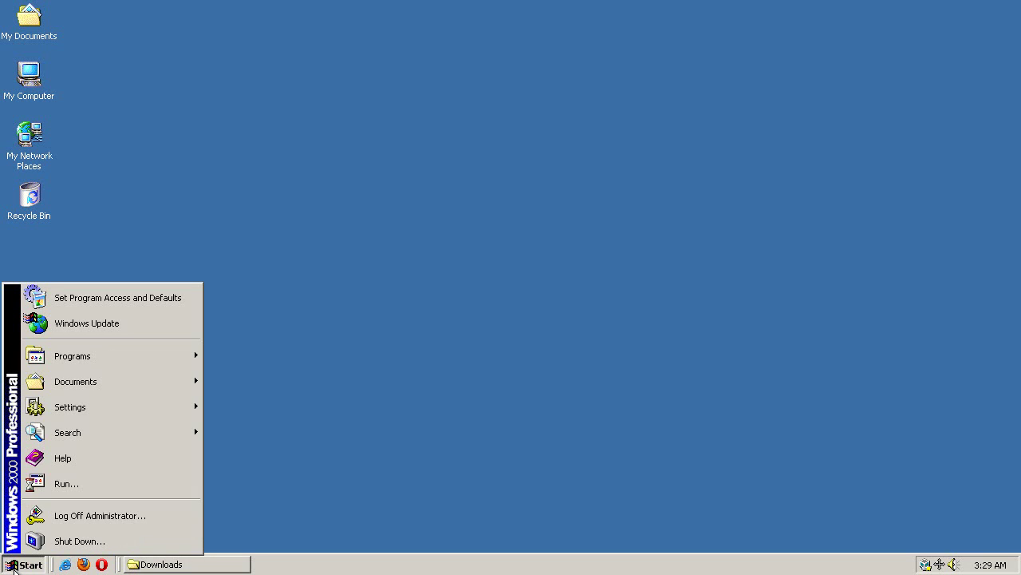
left_click(459, 371)
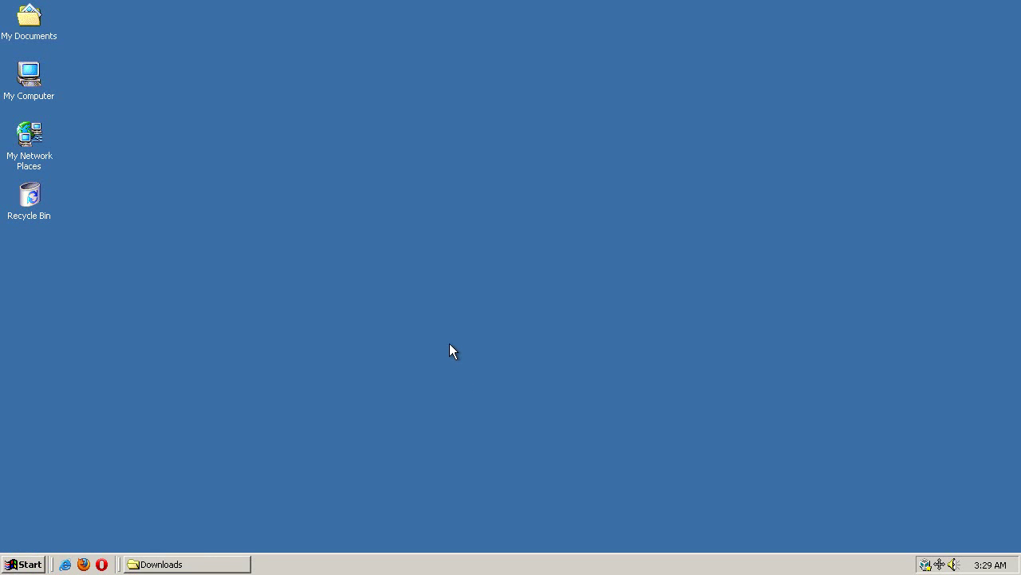
key("alt+space")
type("fi")
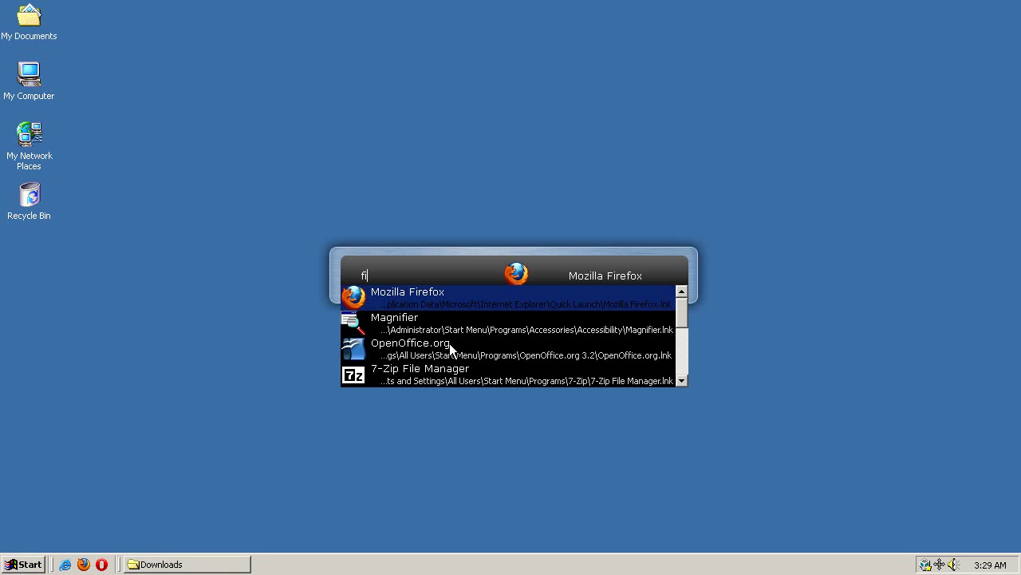
left_click(417, 275)
key("Escape")
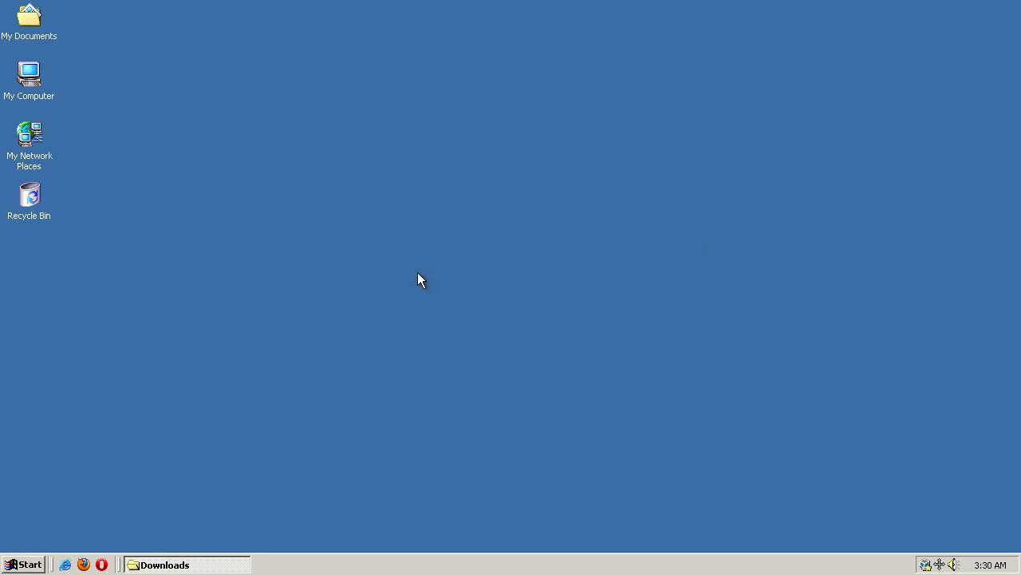
Switch to the Opera browser and load the launchy.net website.
left_click(83, 565)
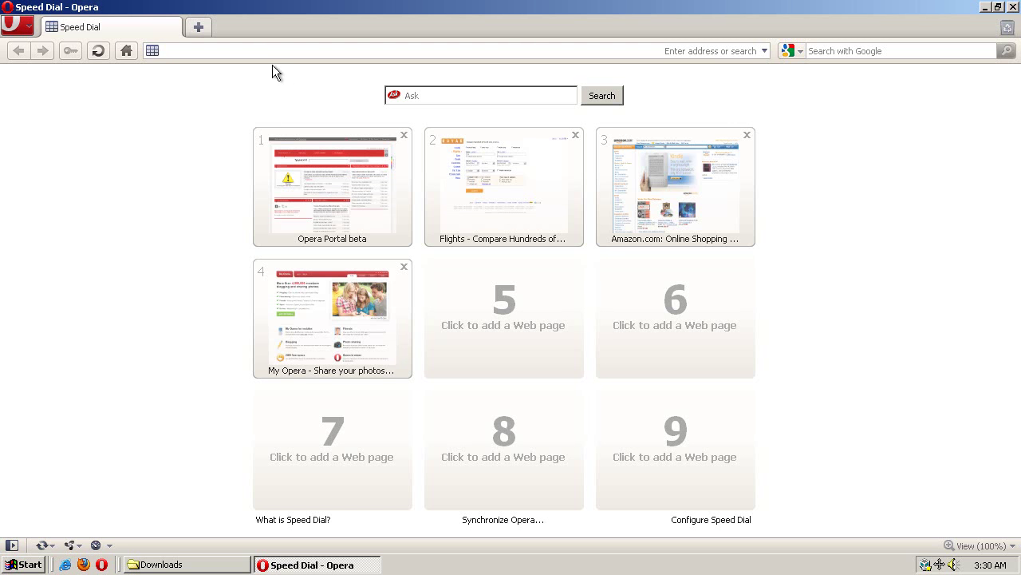
type("launchy.net")
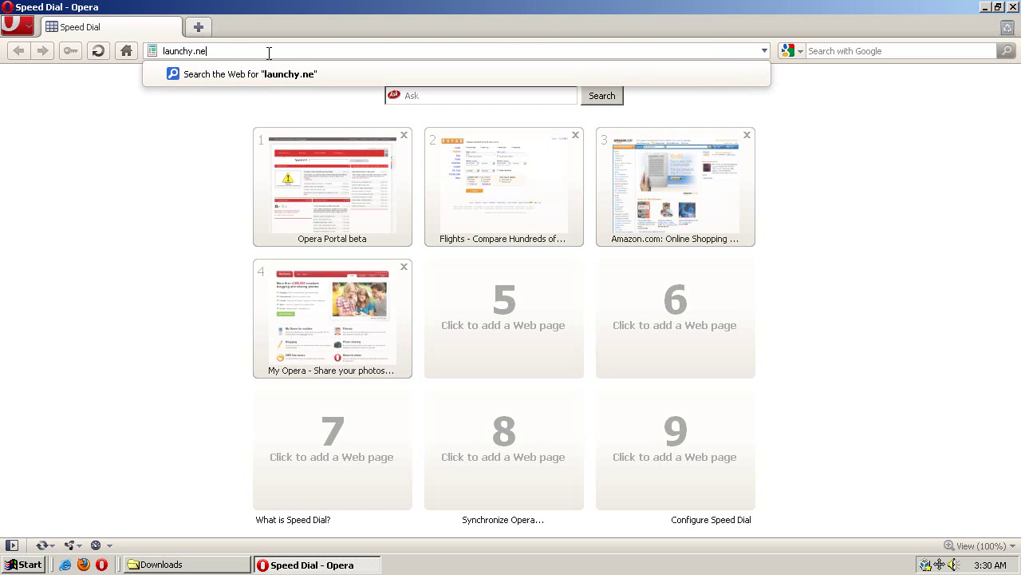
key("Return")
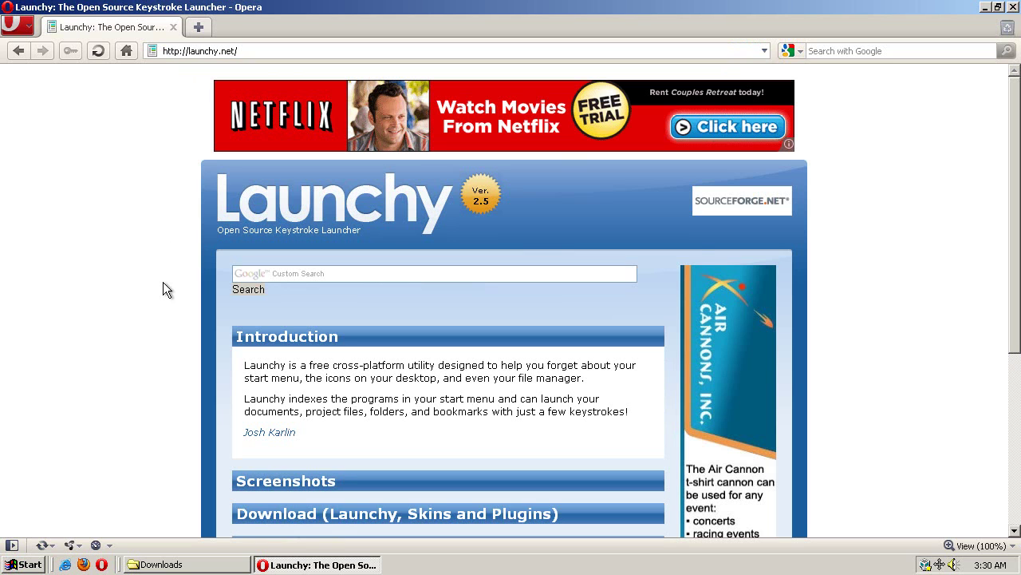
Start OpenOffice.org Writer through Launchy with the query "writer", and close the blank document window.
key("alt+space")
type("fi")
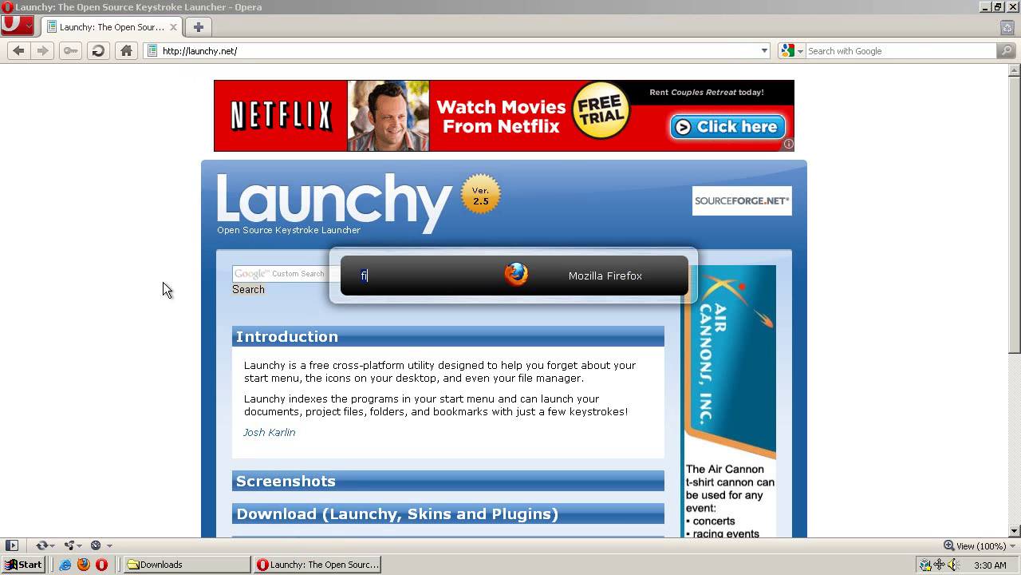
key("BackSpace")
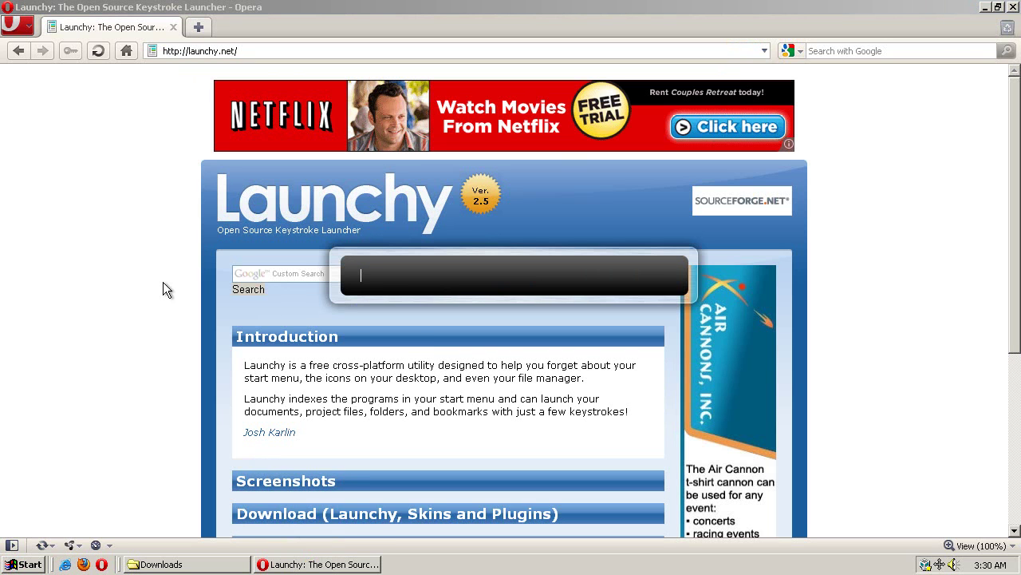
type("writer")
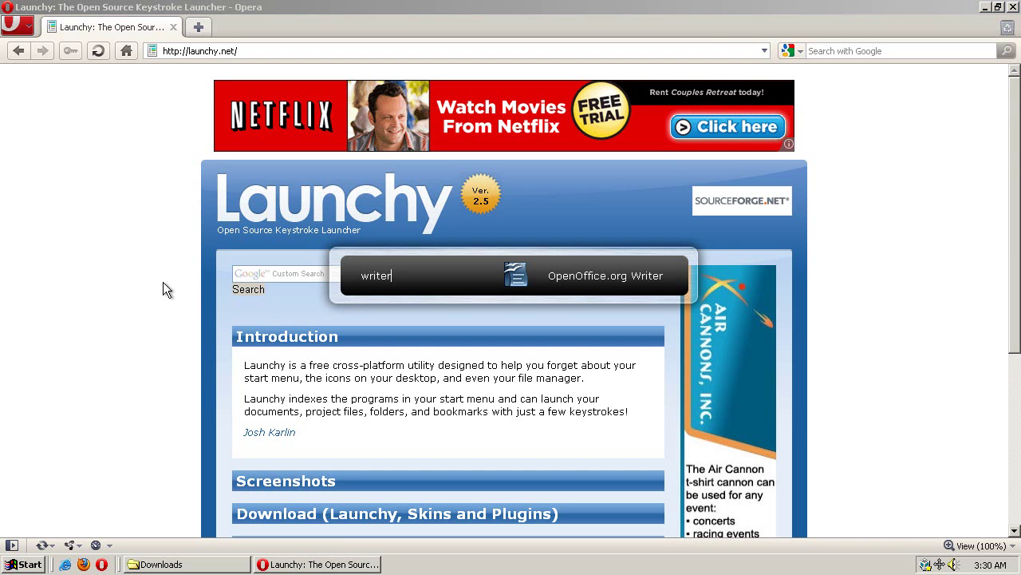
key("Return")
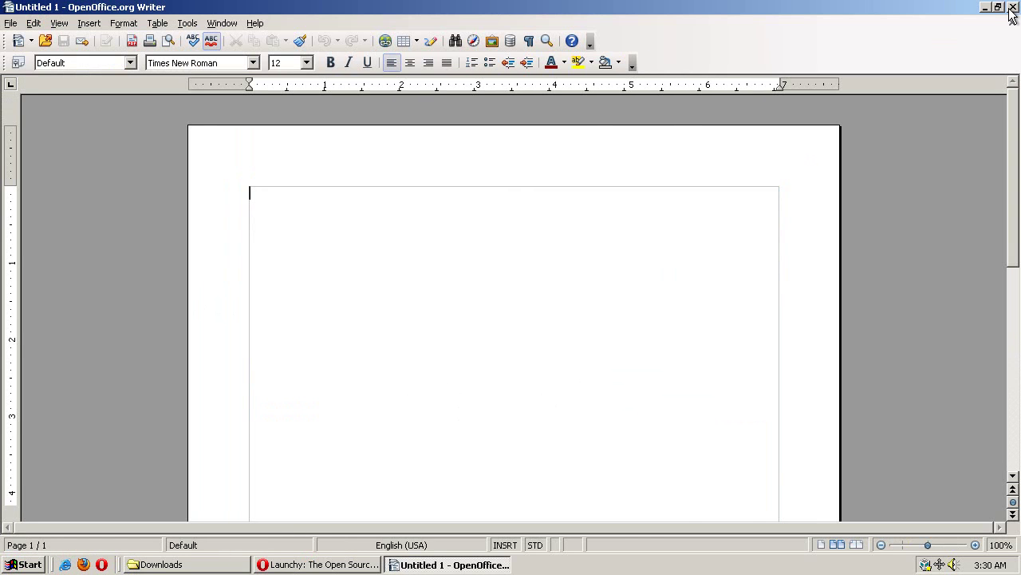
left_click(1012, 8)
Look over the sections of the Launchy home page and close the Opera browser.
scroll(140, 282, "down", 4)
scroll(139, 283, "up", 2)
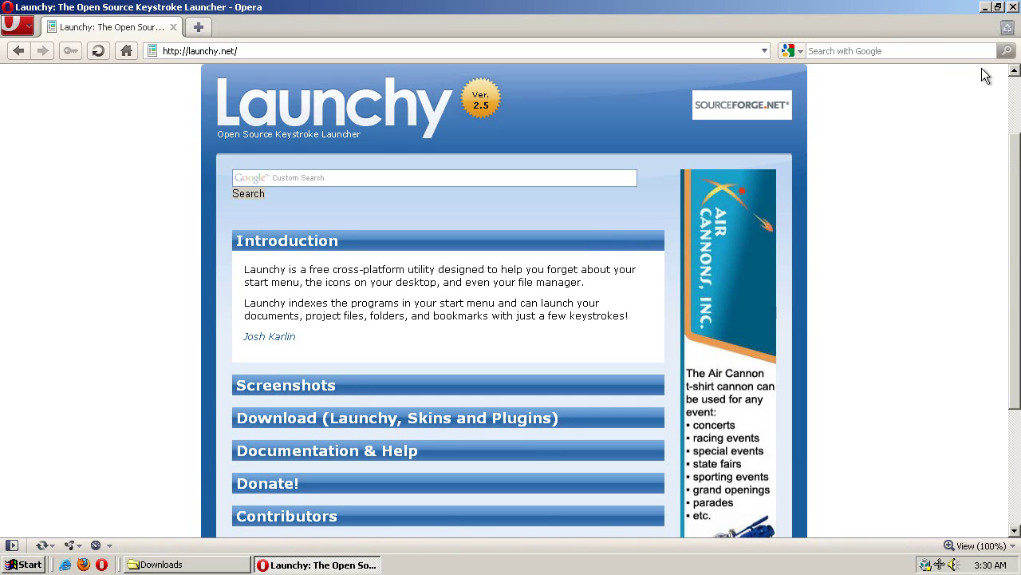
left_click(1013, 7)
Restore the Downloads window and check the msgr10us, OpenOffice.org 3.2.0, Opera_1051_en_Setup, uninstall_flash_player and sizer3 files.
left_click(214, 568)
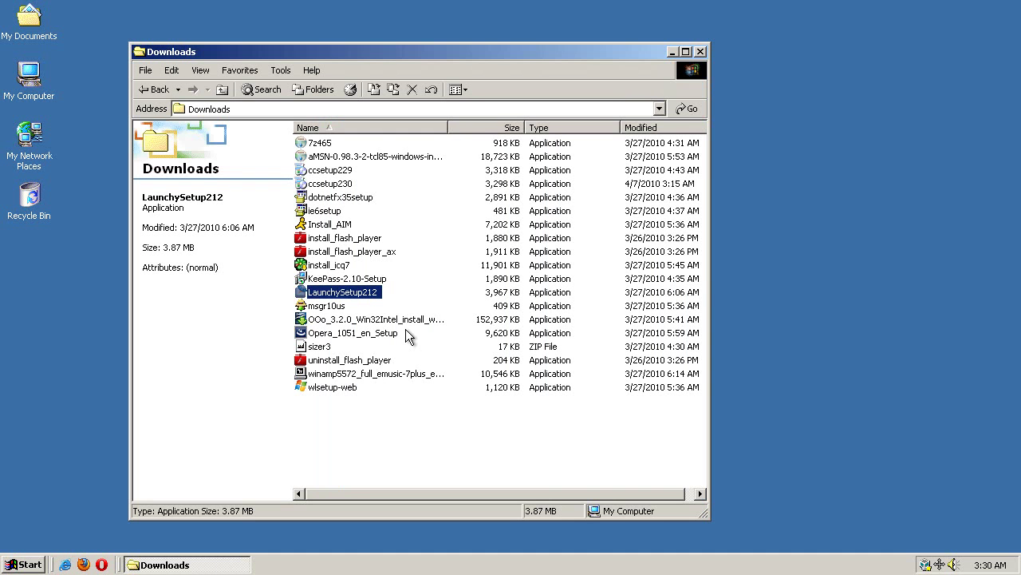
left_click(345, 307)
left_click(388, 320)
left_click(374, 333)
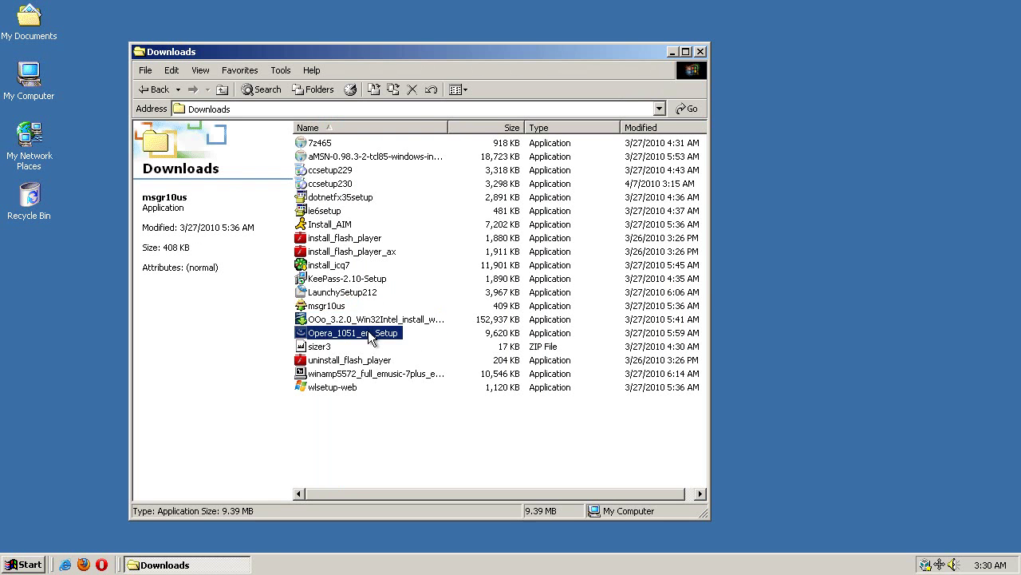
left_click(355, 360)
left_click(328, 348)
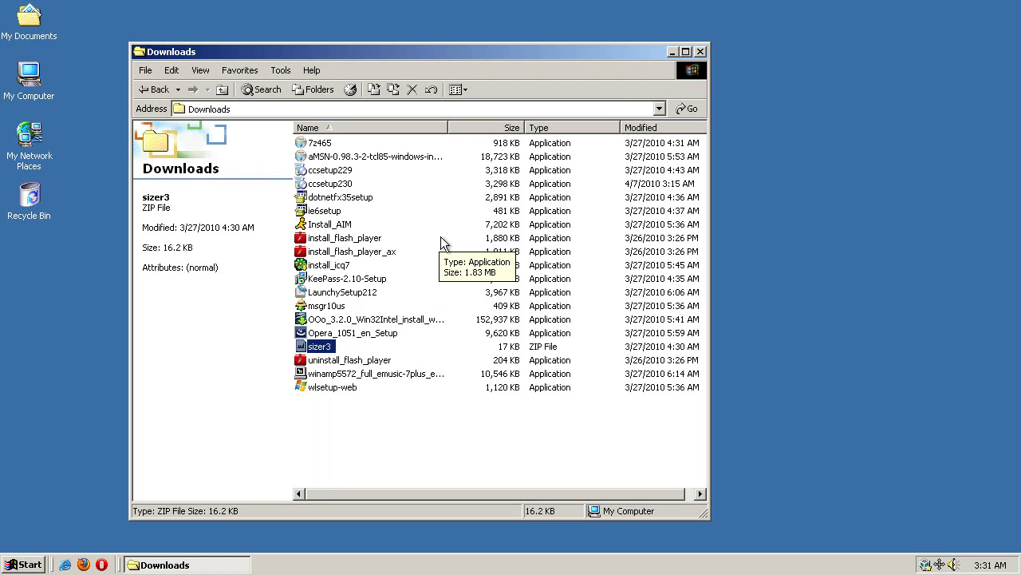
Start CCleaner through Launchy with the query "cc" to view its main window, and close the program.
key("alt+space")
type("cc")
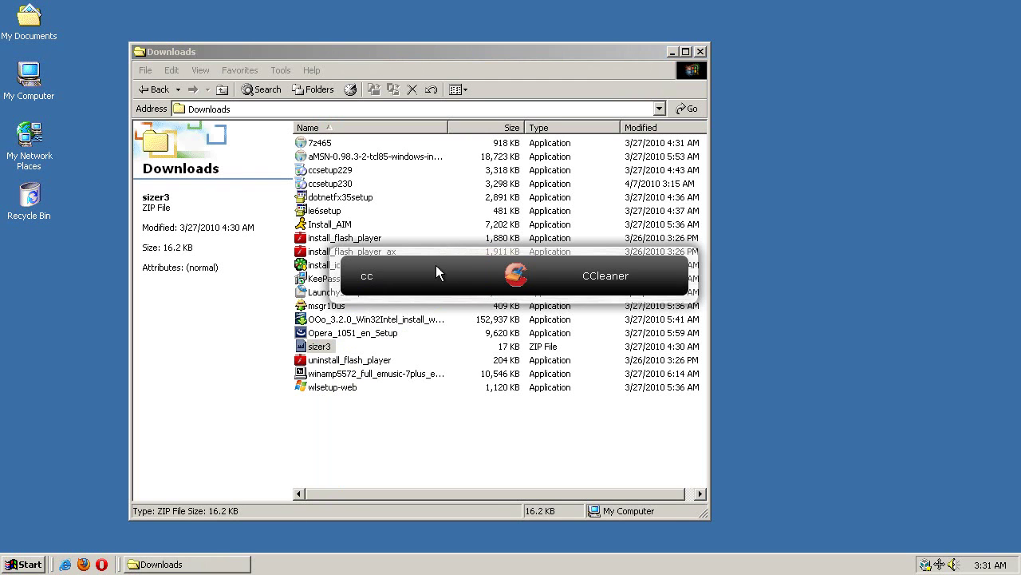
key("Return")
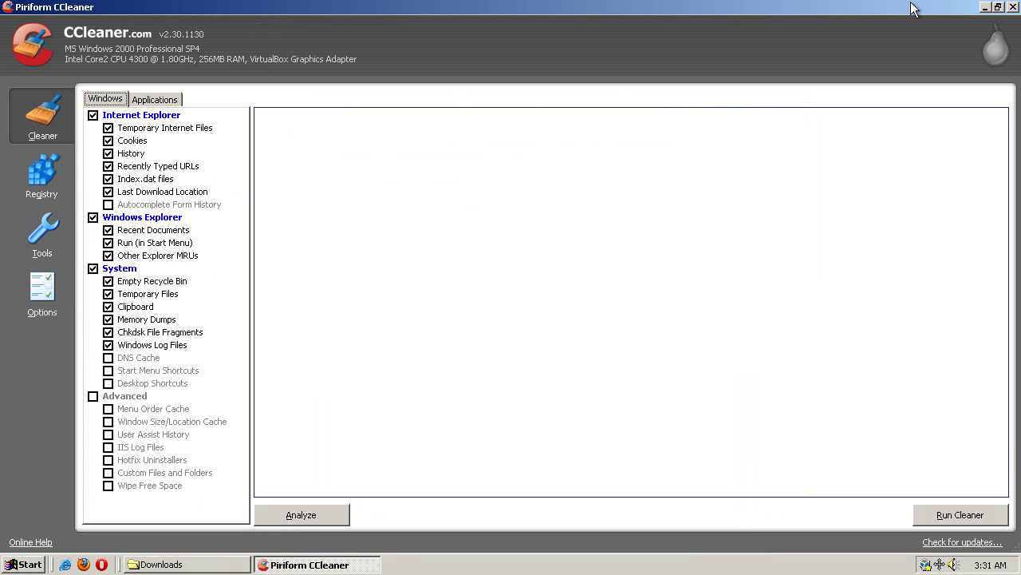
left_click(1010, 7)
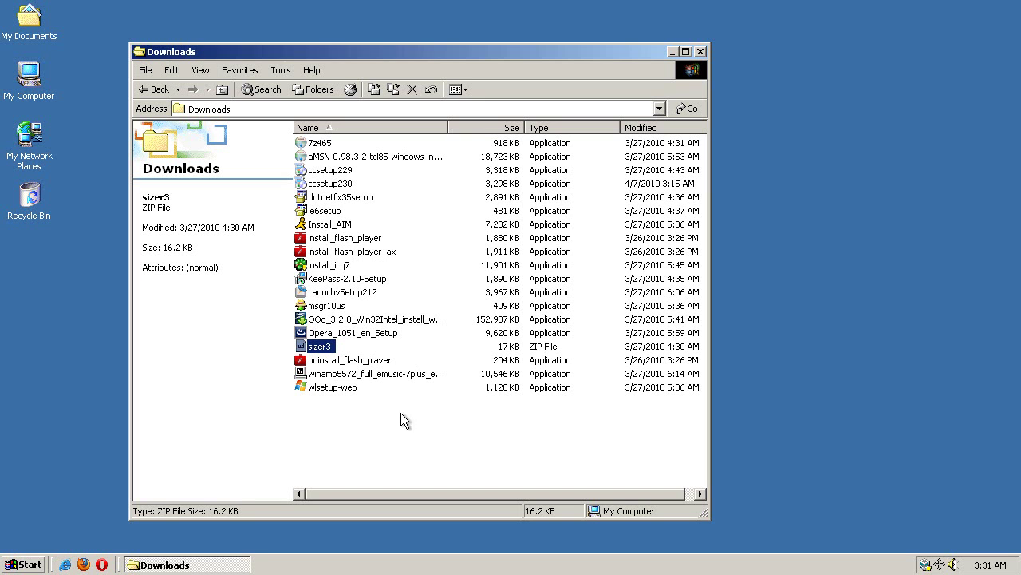
Open Outlook Express from the installed programs, view the Inbox welcome message in a widened window, and close the program.
left_click(24, 565)
mouse_move(91, 356)
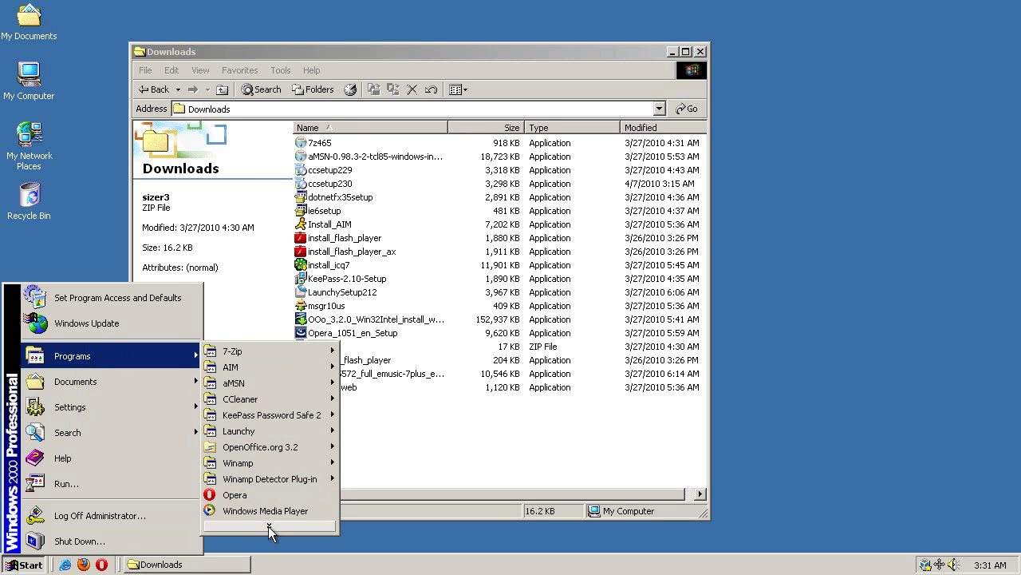
mouse_move(268, 526)
left_click(245, 344)
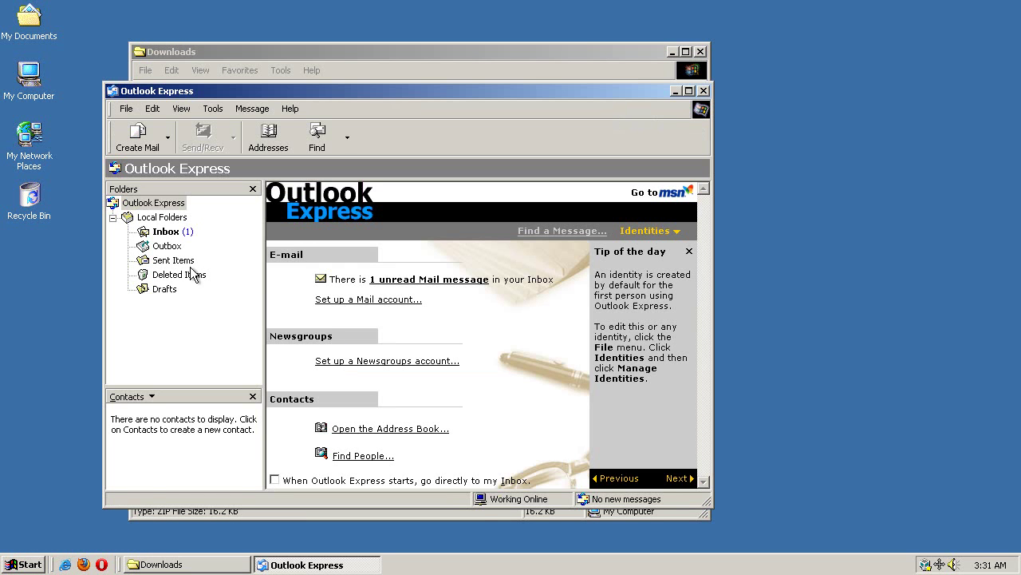
left_click(166, 233)
left_click(377, 207)
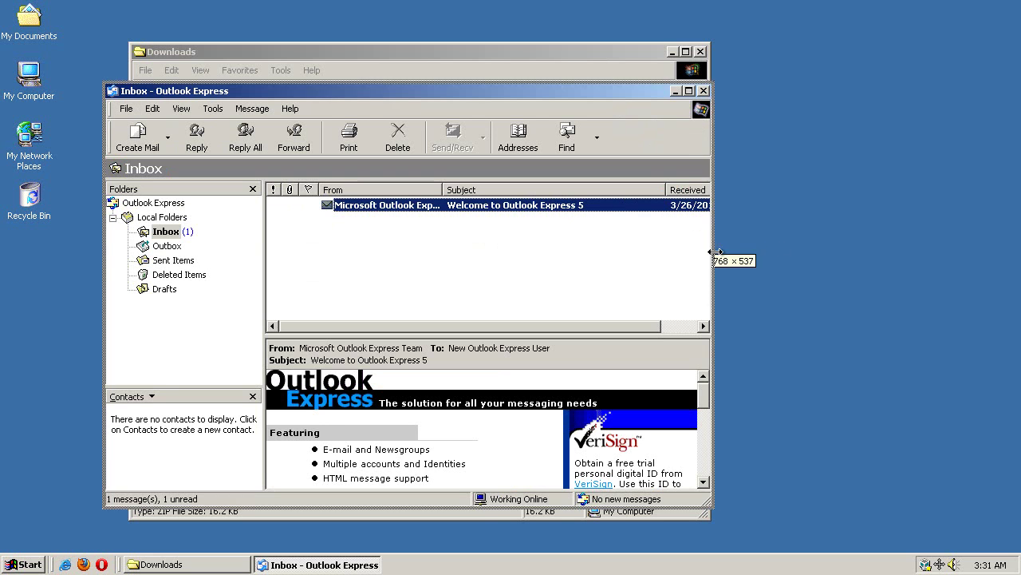
left_click_drag(712, 252, 863, 246)
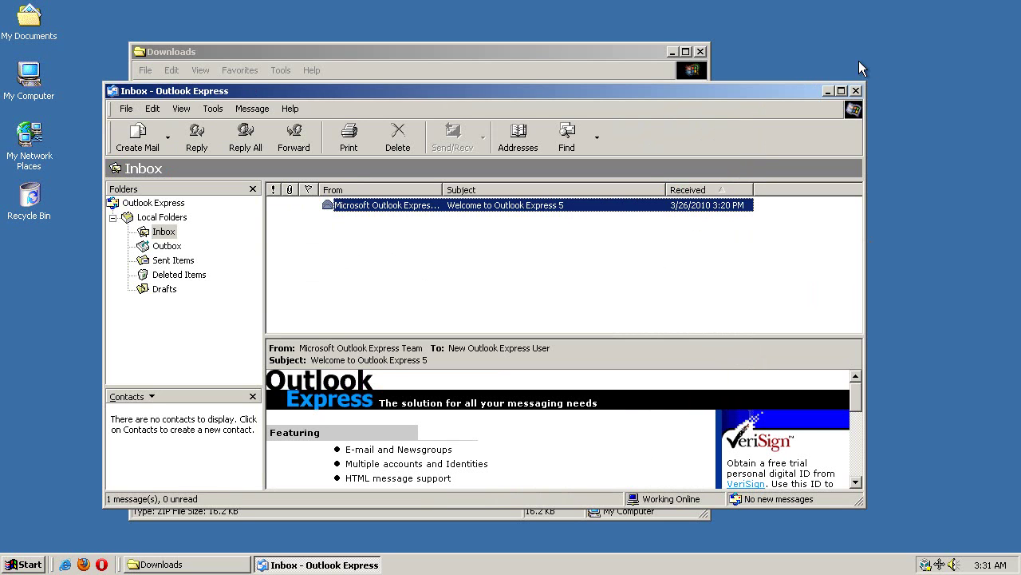
left_click(857, 91)
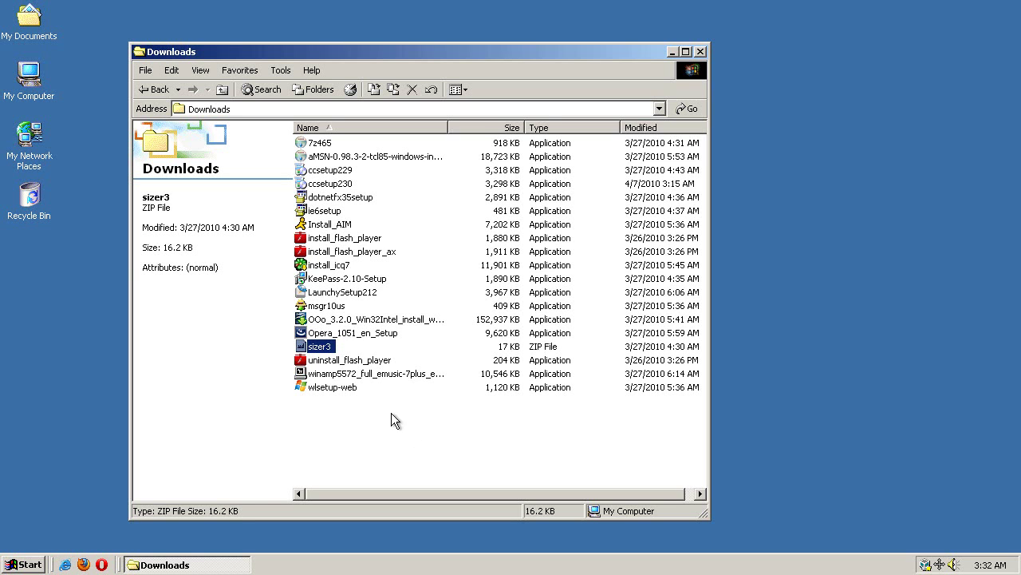
Check the OpenOffice.org 3.2.0, Opera_1051_en_Setup and Install_AIM files in Downloads, and clear the file selection.
left_click(367, 319)
left_click(359, 333)
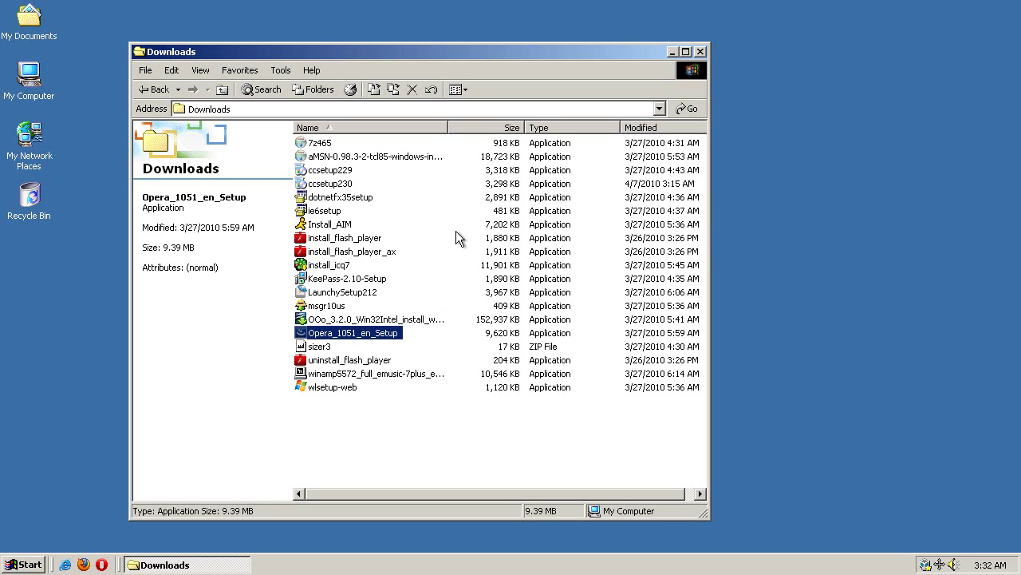
left_click(352, 225)
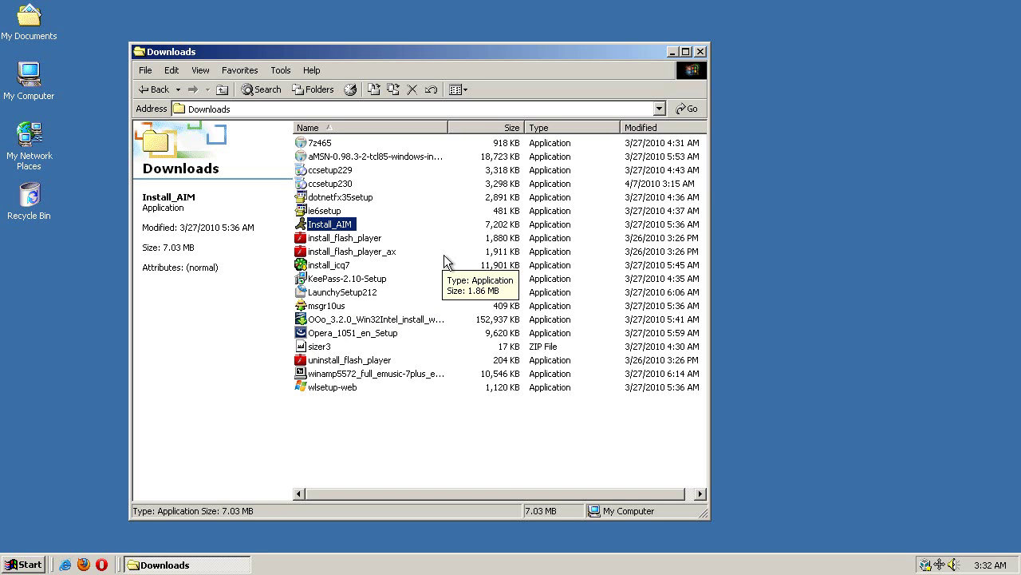
left_click(431, 231)
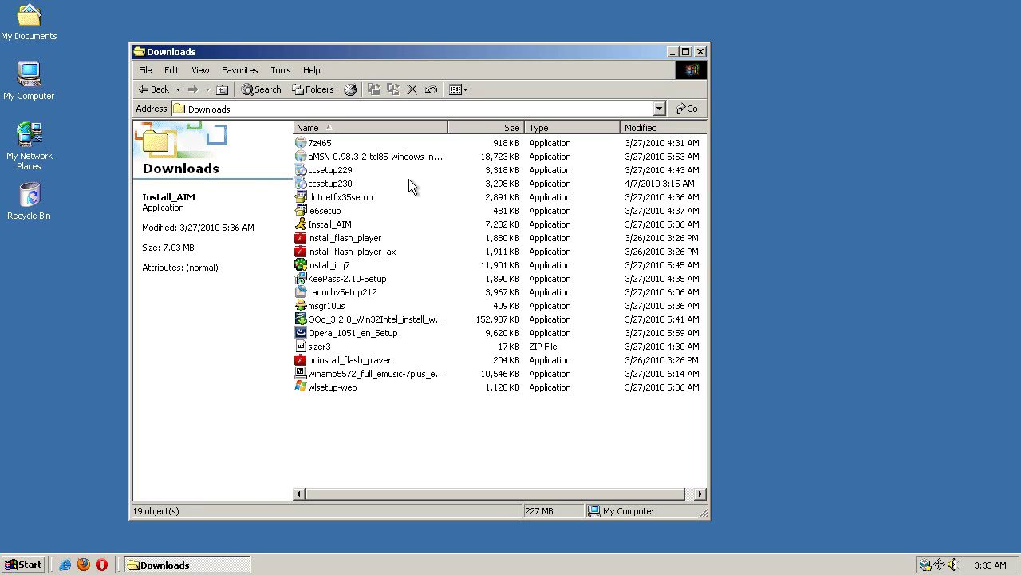